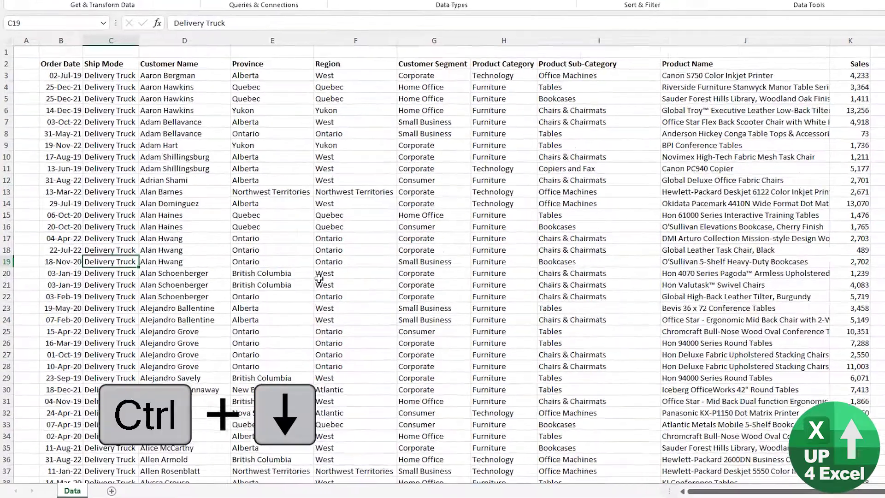
# Jump to the last Ship Mode entry, then back to the first entry in C3
pyautogui.hotkey('ctrl', 'Down')
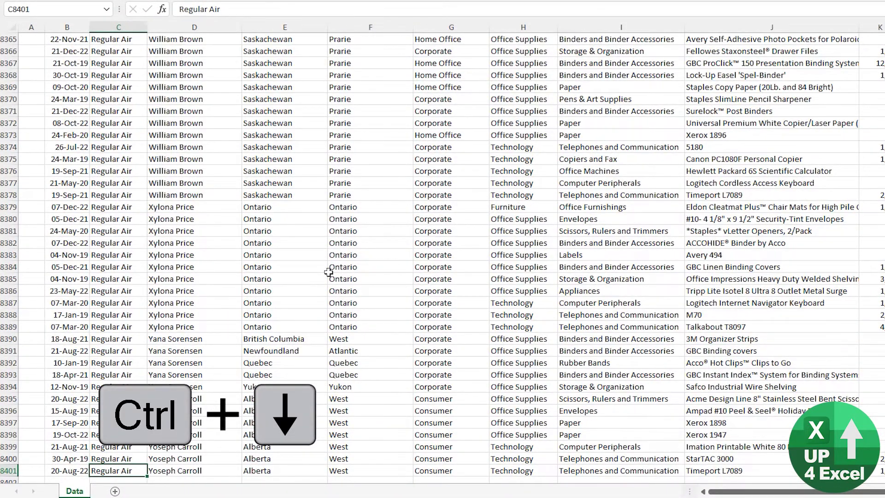
pyautogui.hotkey('ctrl', 'Up')
pyautogui.hotkey('ctrl', 'Up')
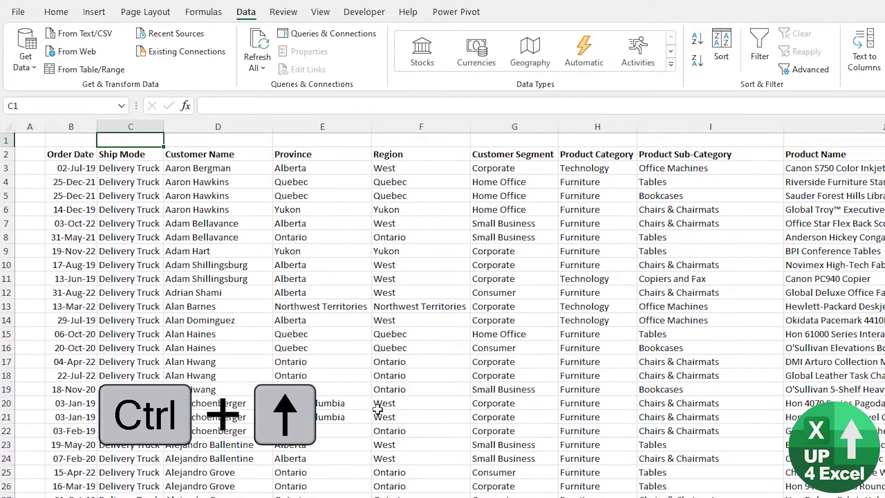
pyautogui.press('Down')
pyautogui.press('Down')
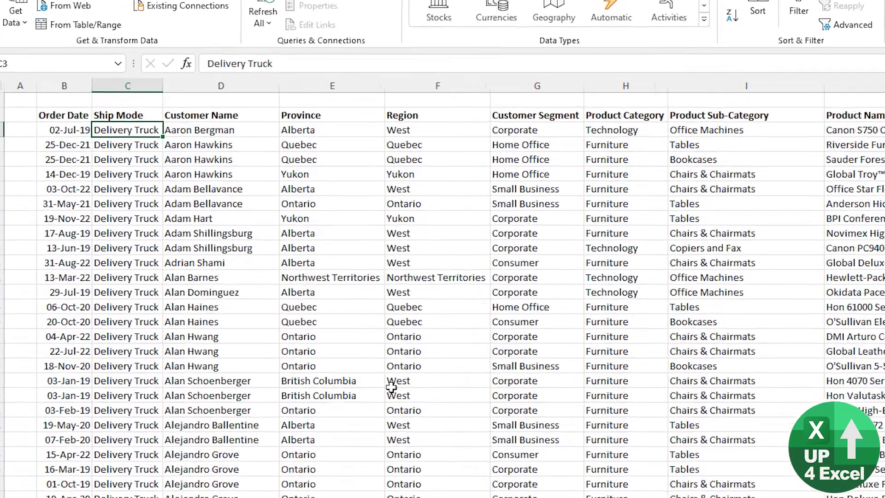
# Convert B2:L8401 into a table with headers and apply a gray banded table style
pyautogui.hotkey('ctrl', 't')
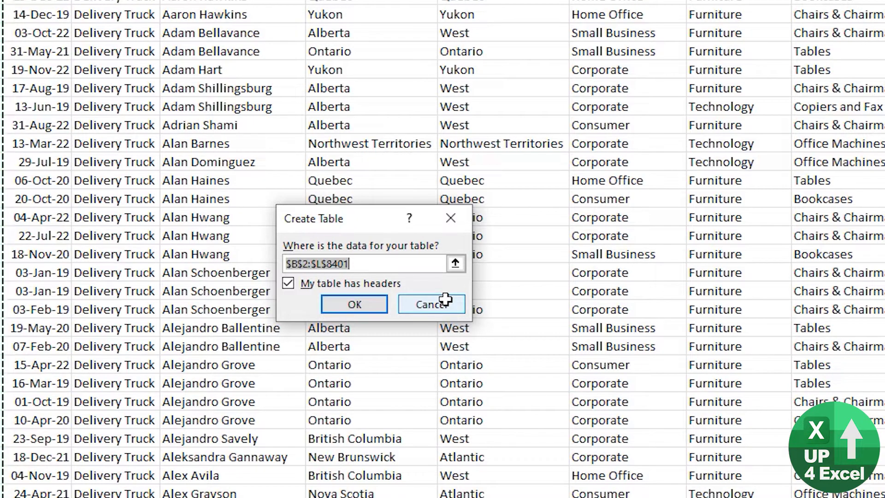
pyautogui.press('Return')
pyautogui.click(710, 58)
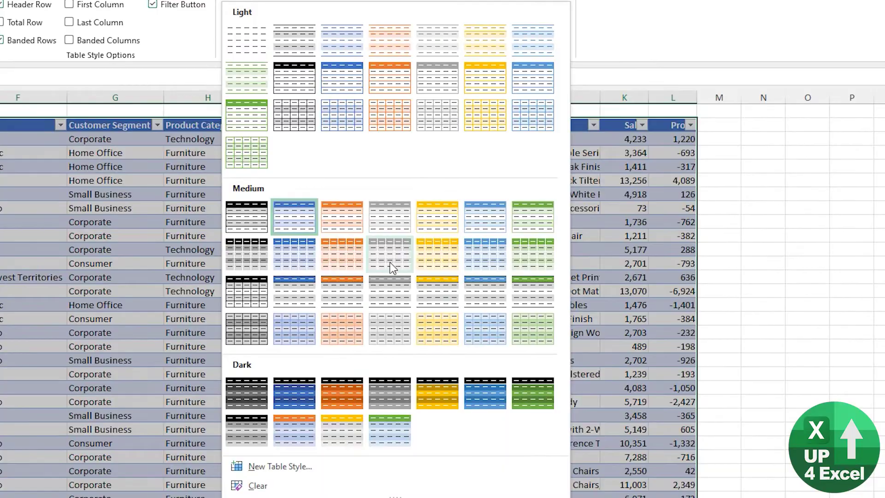
pyautogui.click(450, 249)
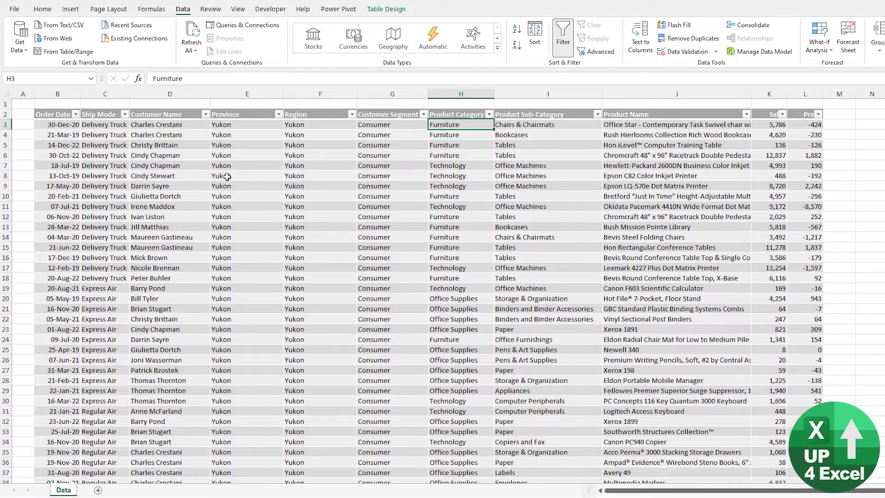
pyautogui.hotkey('ctrl', 'End')
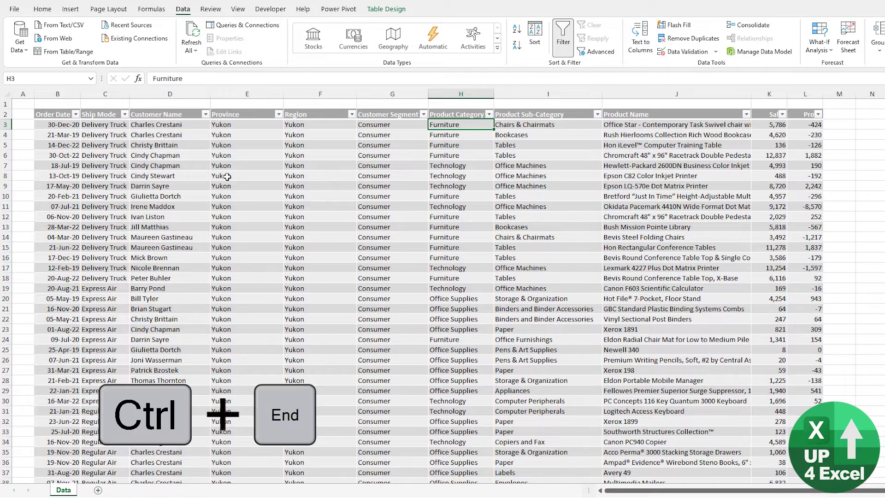
pyautogui.press('Right')
pyautogui.press('Right')
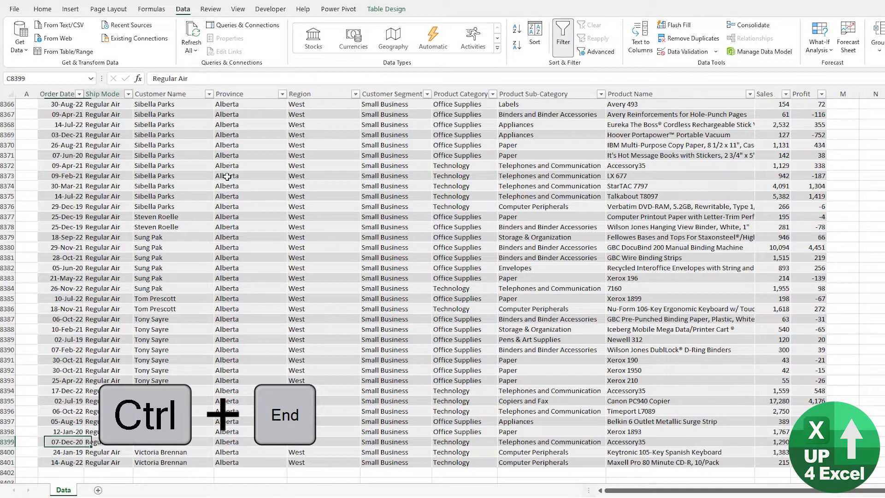
pyautogui.press('Up')
pyautogui.press('Up')
pyautogui.press('pageup')
pyautogui.press('pageup')
pyautogui.press('pageup')
pyautogui.press('pageup')
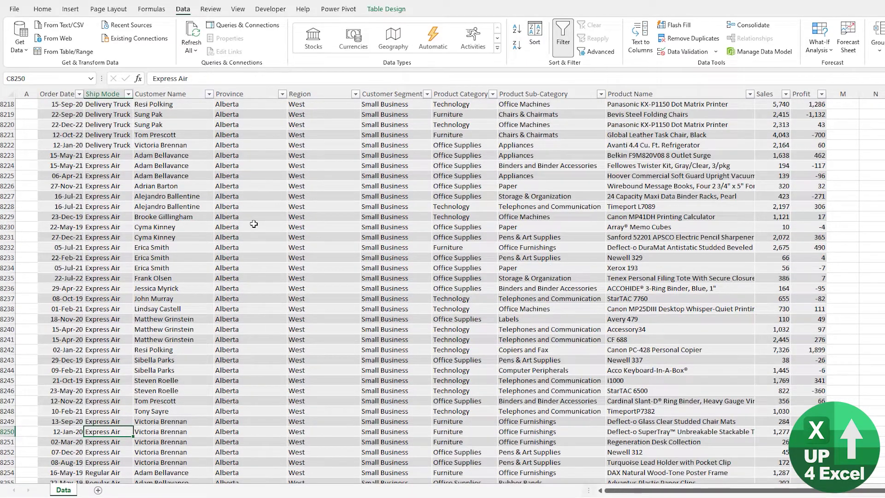
pyautogui.hotkey('ctrl', 'Up')
pyautogui.hotkey('ctrl', 'Right')
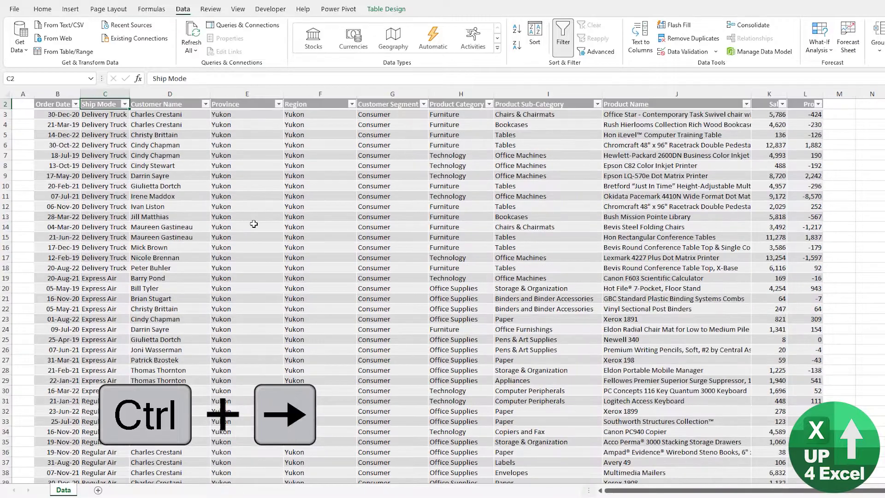
pyautogui.hotkey('ctrl', 'Left')
pyautogui.hotkey('ctrl', 'Down')
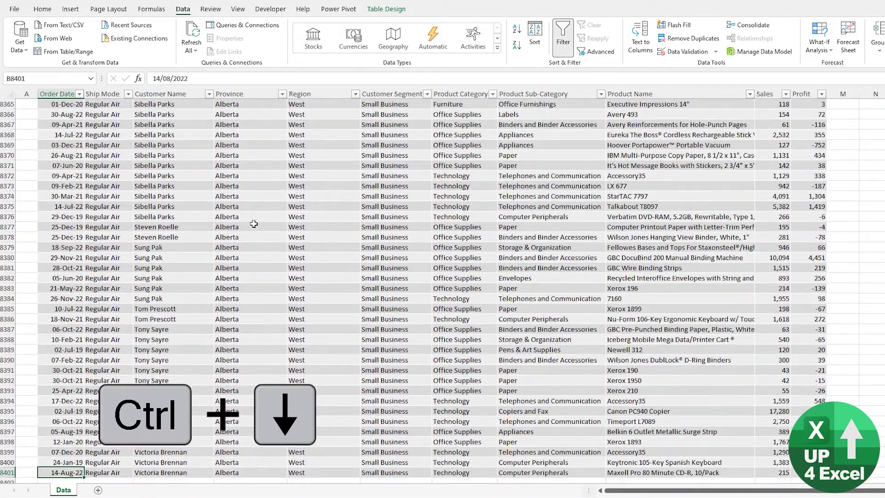
pyautogui.hotkey('ctrl', 'Right')
pyautogui.hotkey('ctrl', 'Up')
pyautogui.hotkey('ctrl', 'Left')
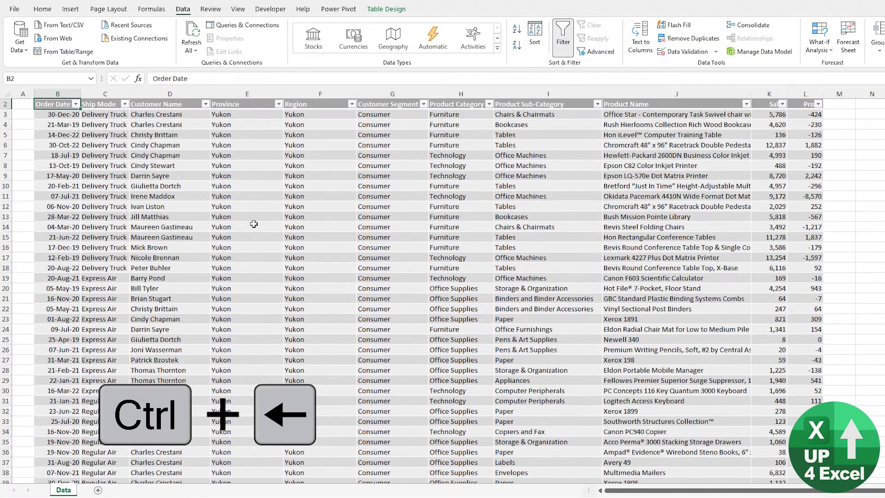
pyautogui.press('Right')
pyautogui.press('Down')
pyautogui.press('Right')
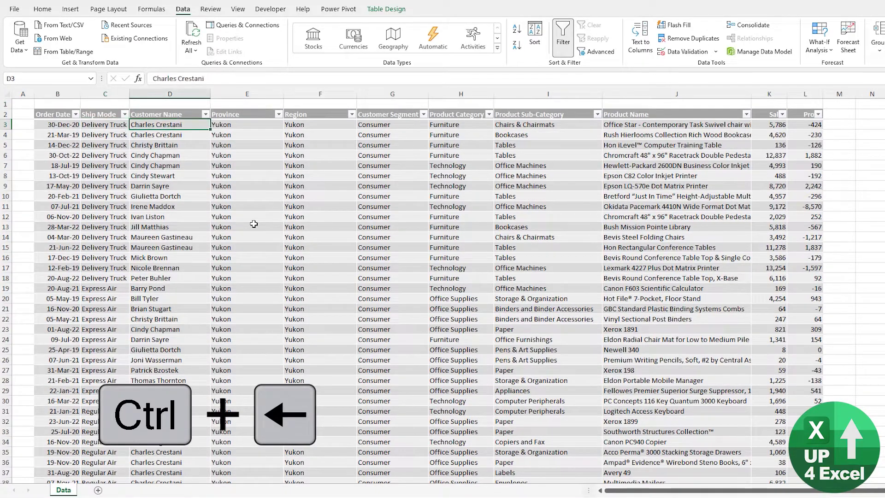
pyautogui.press('Right')
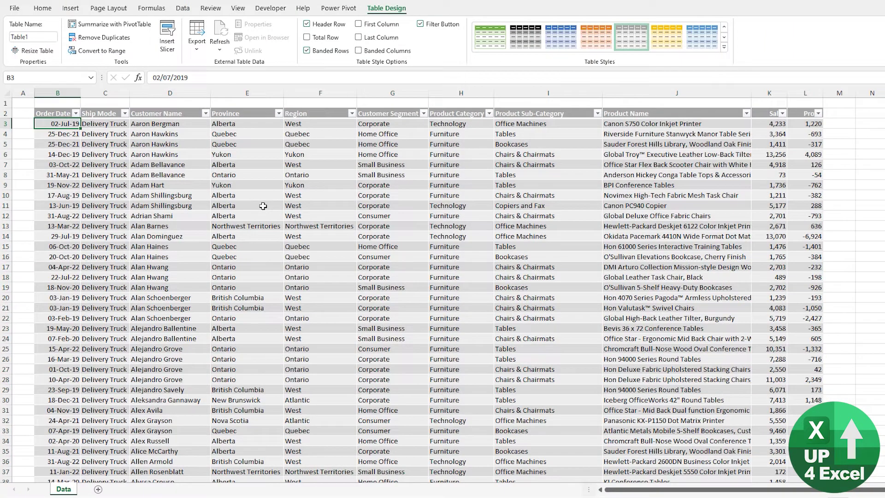
pyautogui.press('Up')
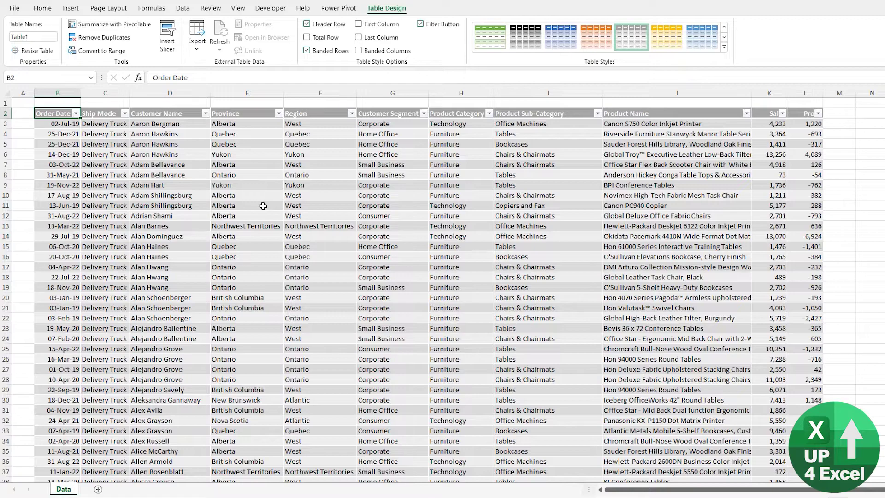
pyautogui.hotkey('ctrl', 'shift', 'l')
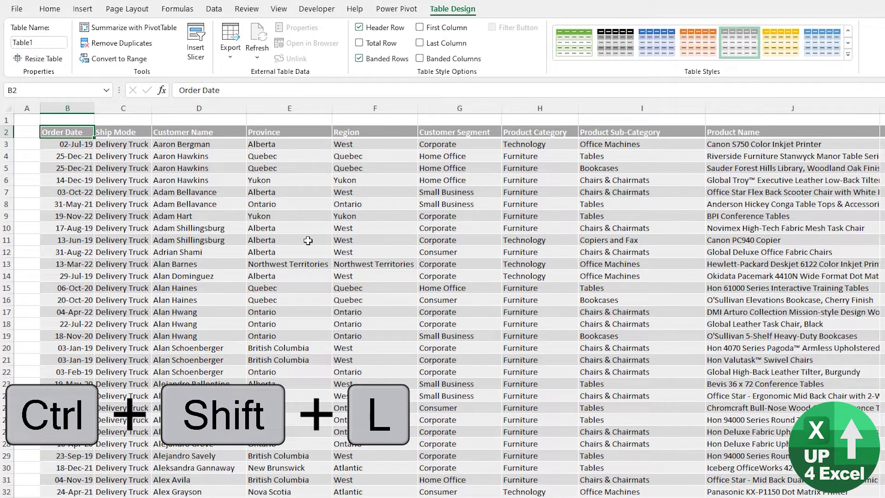
pyautogui.hotkey('ctrl', 'shift', 'l')
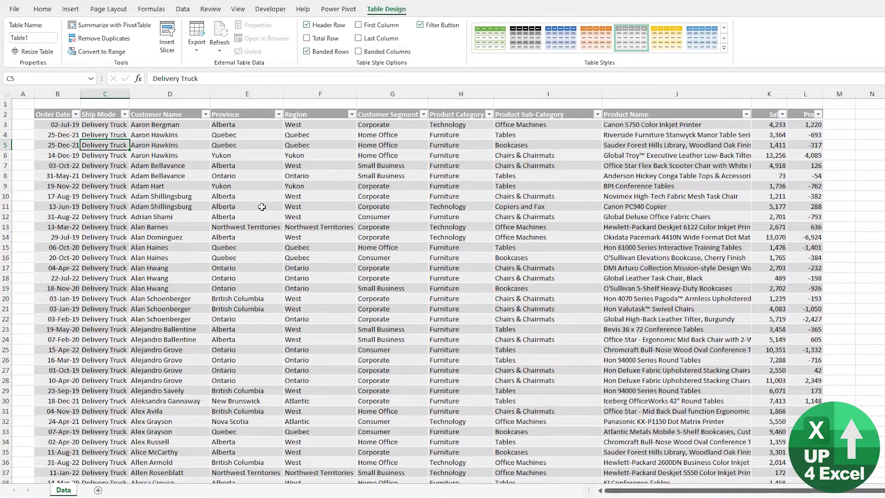
pyautogui.click(125, 118)
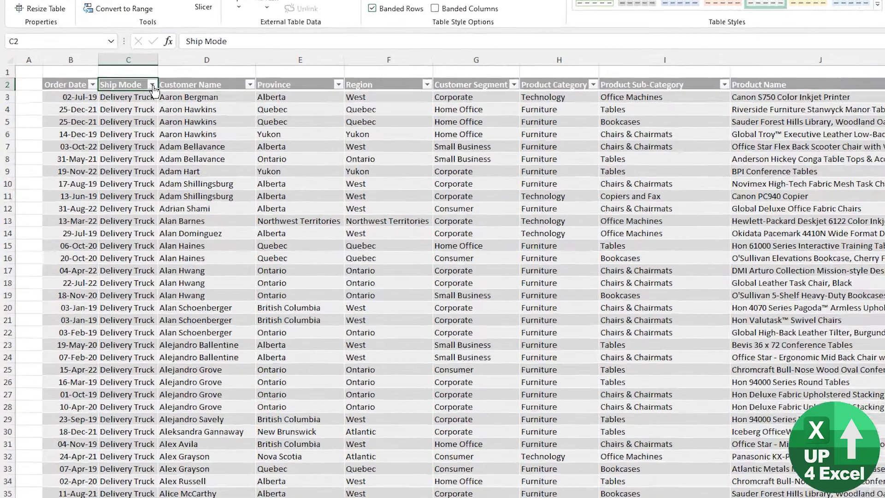
pyautogui.click(152, 86)
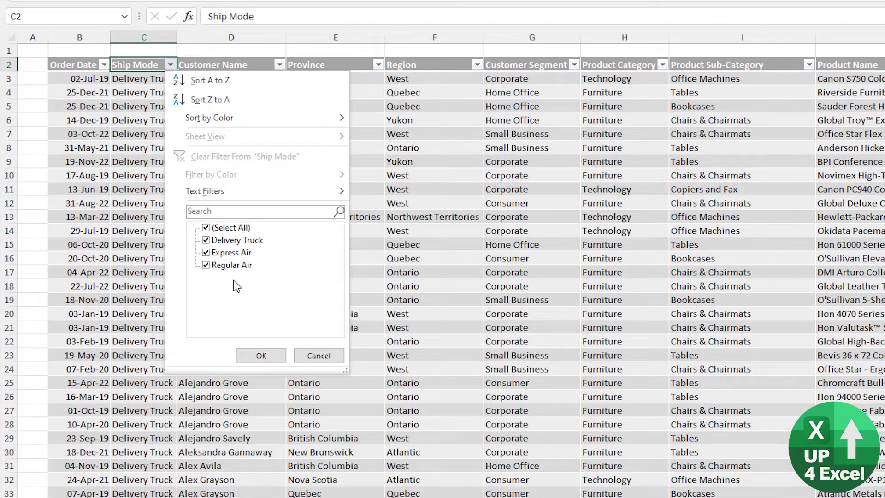
pyautogui.click(319, 355)
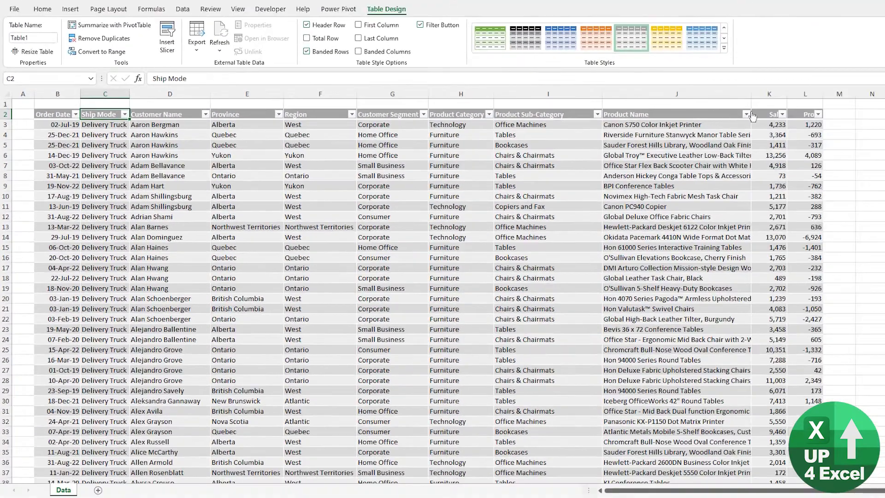
pyautogui.click(746, 115)
pyautogui.scroll(-5, 785, 263)
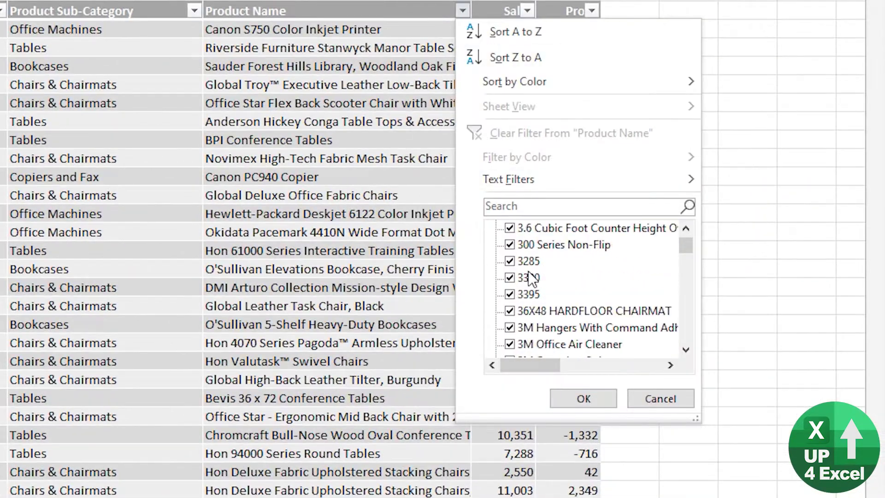
pyautogui.scroll(-10, 525, 277)
pyautogui.click(583, 399)
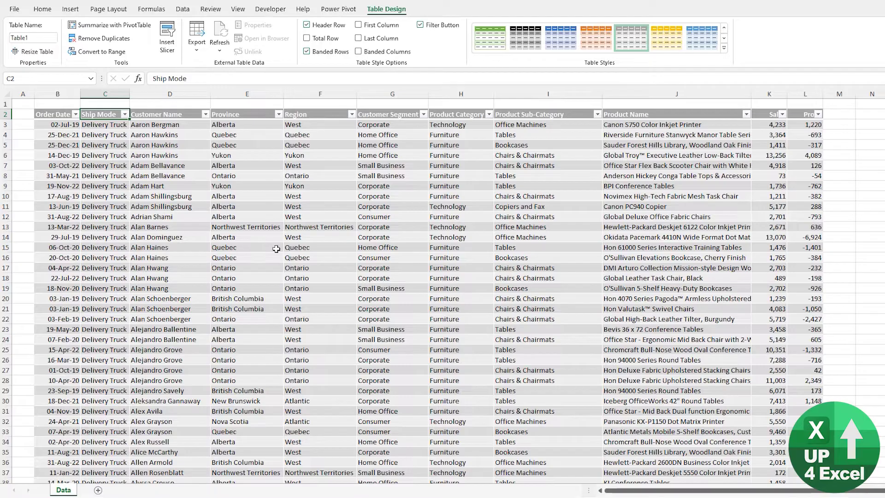
pyautogui.press('pagedown')
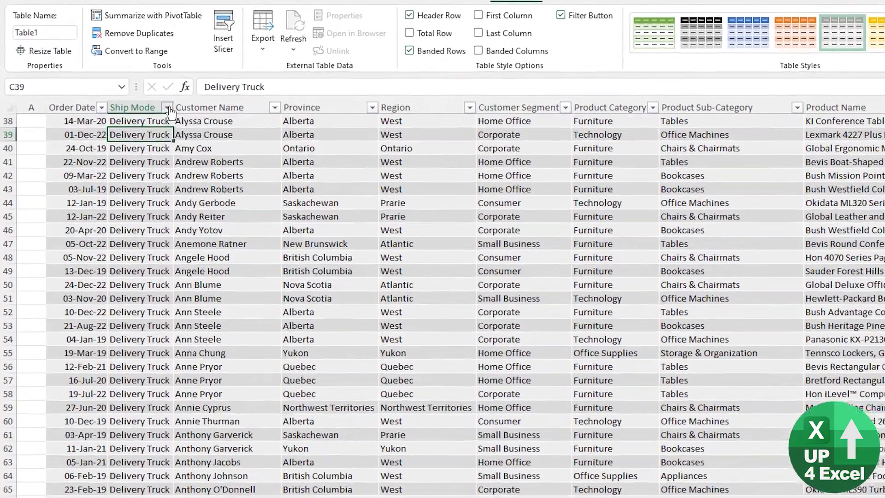
# Open and close the Ship Mode filter list twice, then jump back to the top of the table
pyautogui.click(168, 108)
pyautogui.press('Escape')
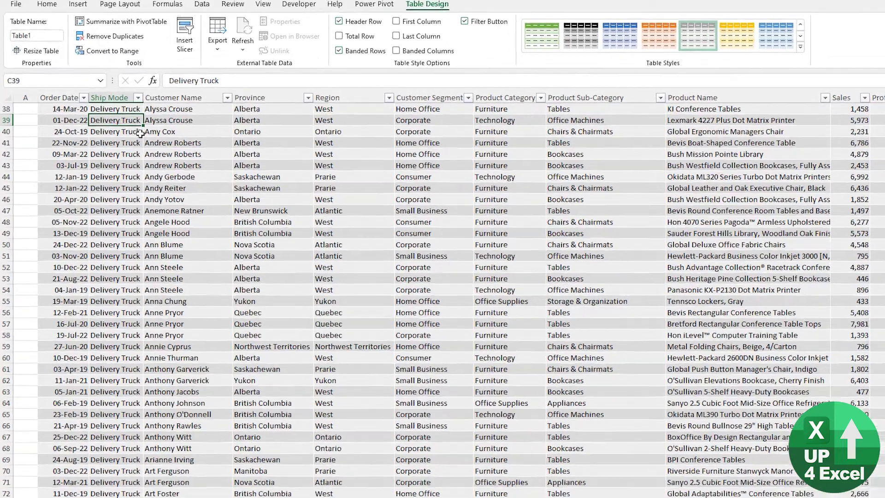
pyautogui.hotkey('shift', 'alt', 'Down')
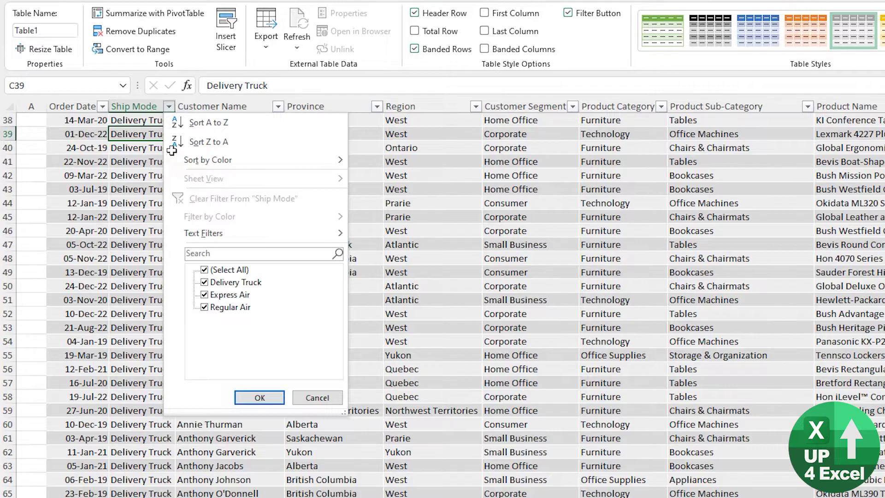
pyautogui.press('Escape')
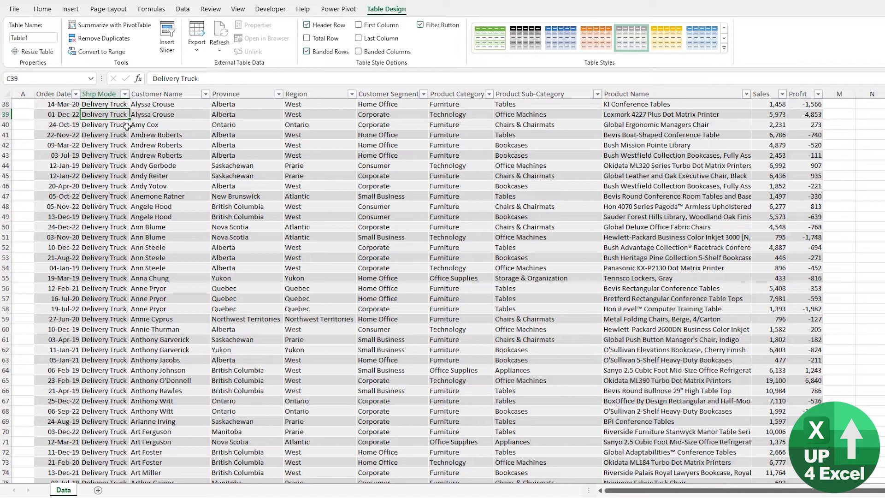
pyautogui.hotkey('ctrl', 'Up')
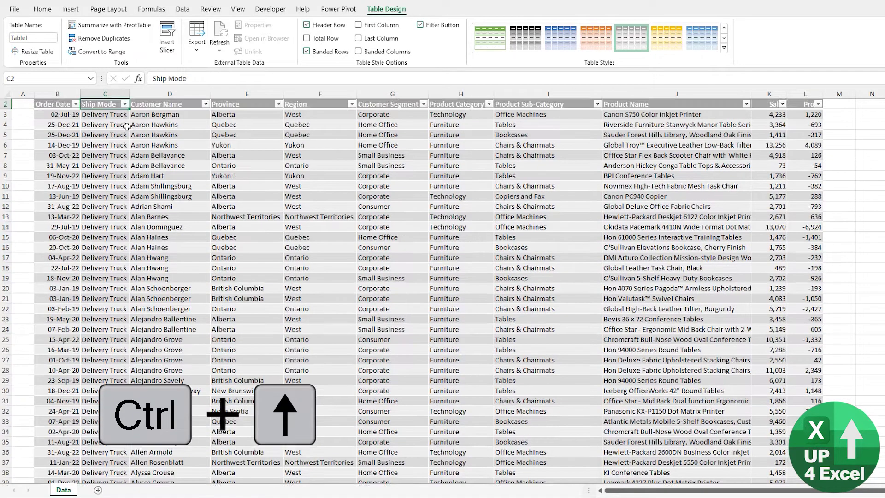
# Check the Ship Mode filter, then move to Customer Segment and open its filter options
pyautogui.hotkey('ctrl', 'Up')
pyautogui.press('Down')
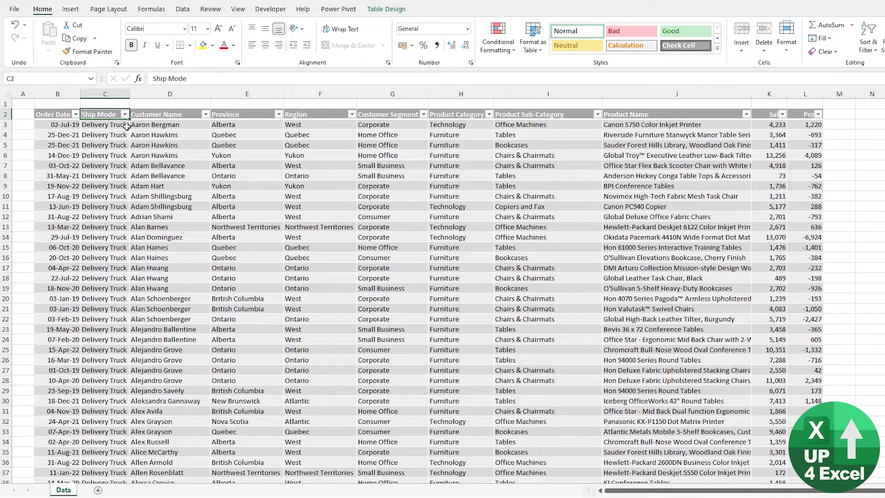
pyautogui.hotkey('alt', 'Down')
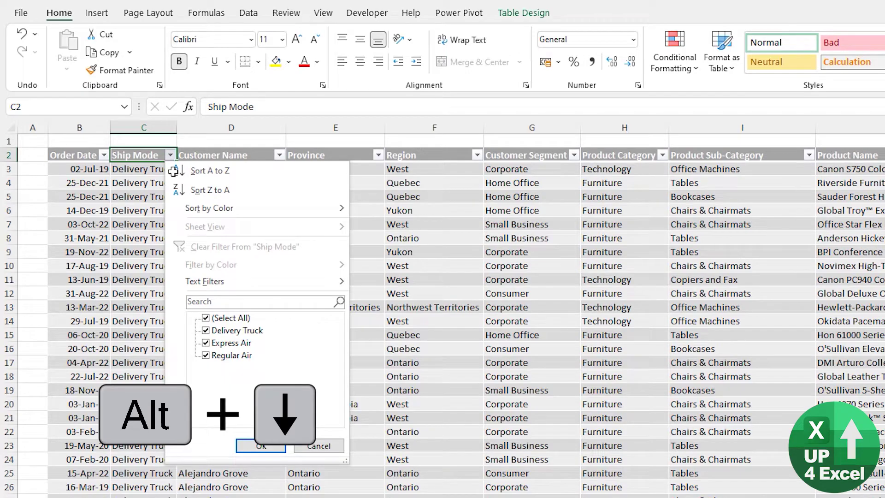
pyautogui.press('Escape')
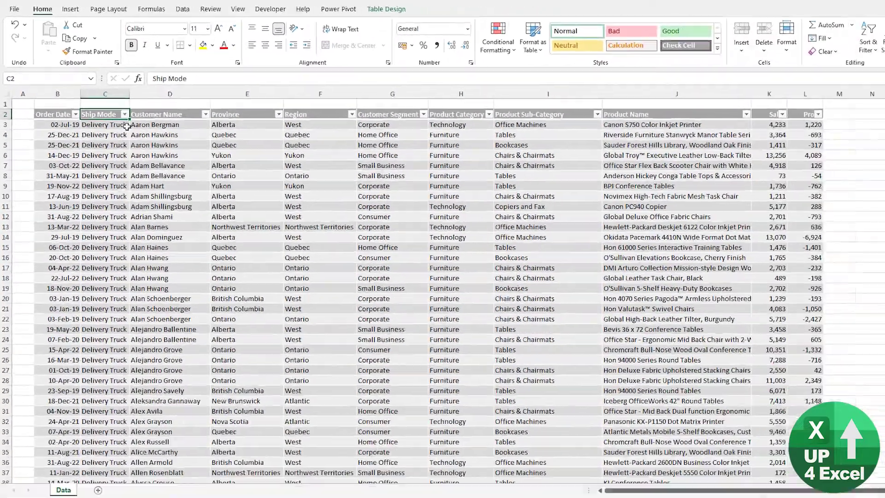
pyautogui.press('Right')
pyautogui.press('Right')
pyautogui.press('Right')
pyautogui.press('Right')
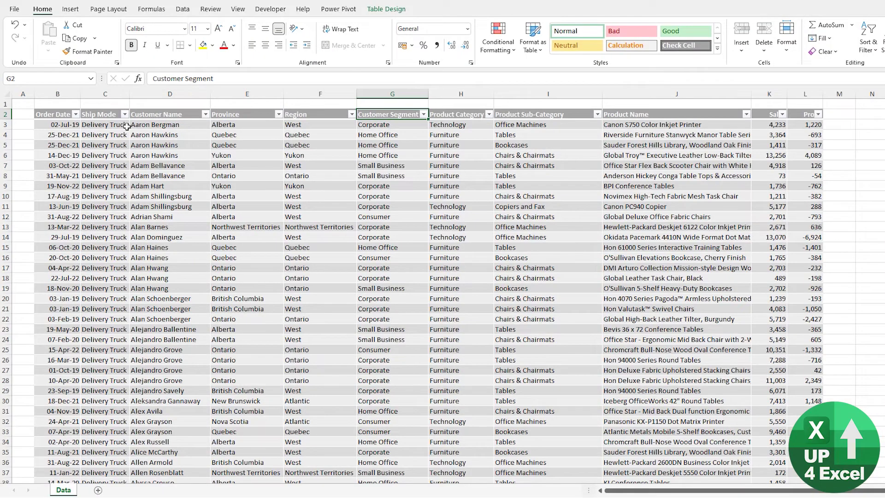
pyautogui.hotkey('alt', 'Down')
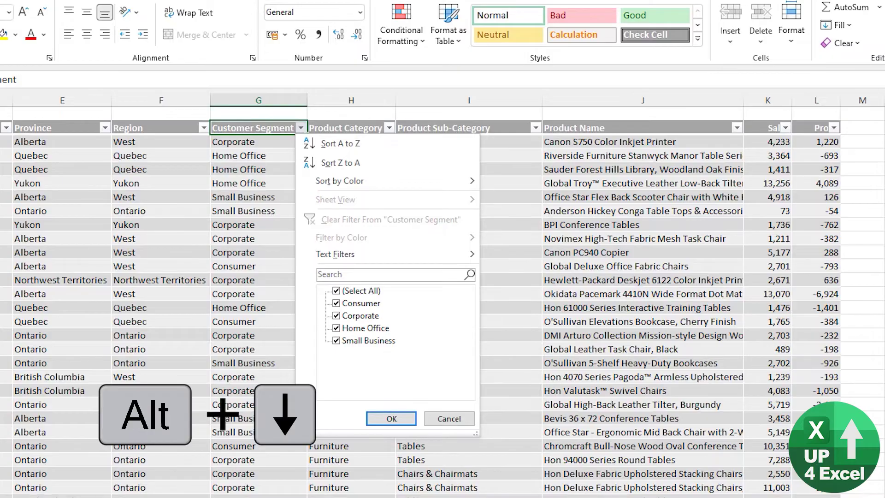
pyautogui.press('Escape')
pyautogui.press('Down')
pyautogui.press('Down')
pyautogui.press('Down')
pyautogui.press('Down')
pyautogui.press('Down')
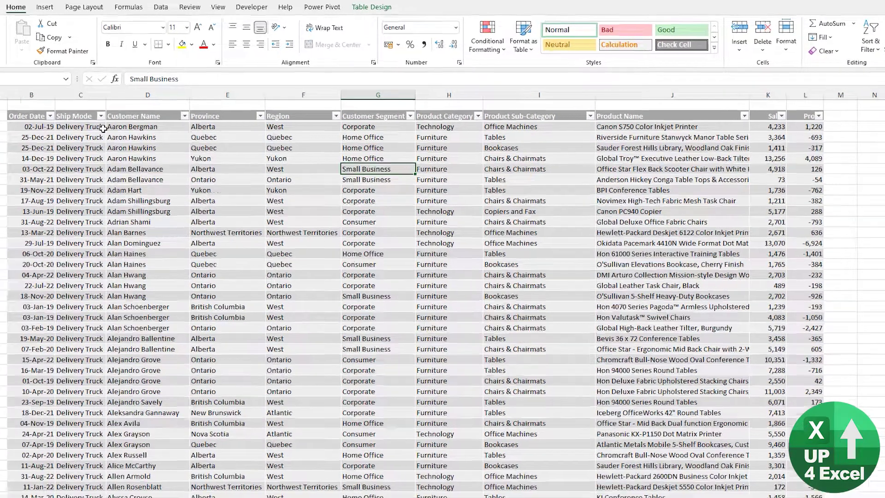
pyautogui.hotkey('shift', 'alt', 'Down')
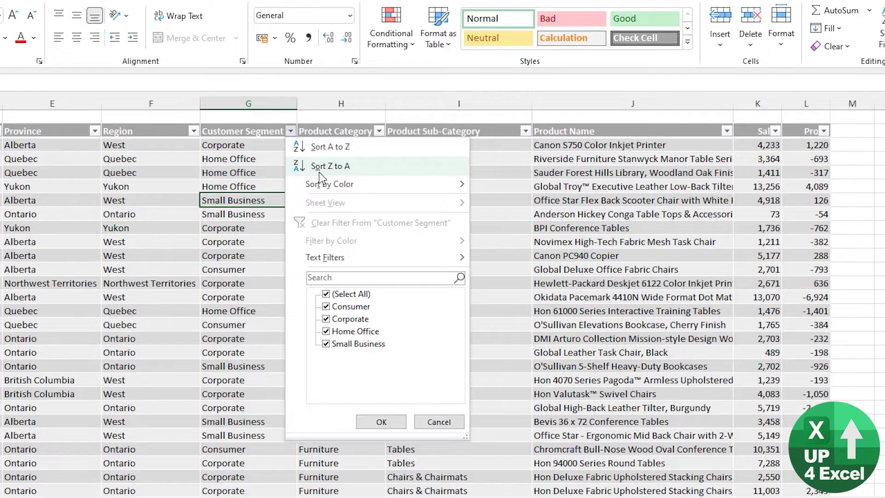
# Select a Region column cell and open that column's filter options
pyautogui.moveTo(336, 191)
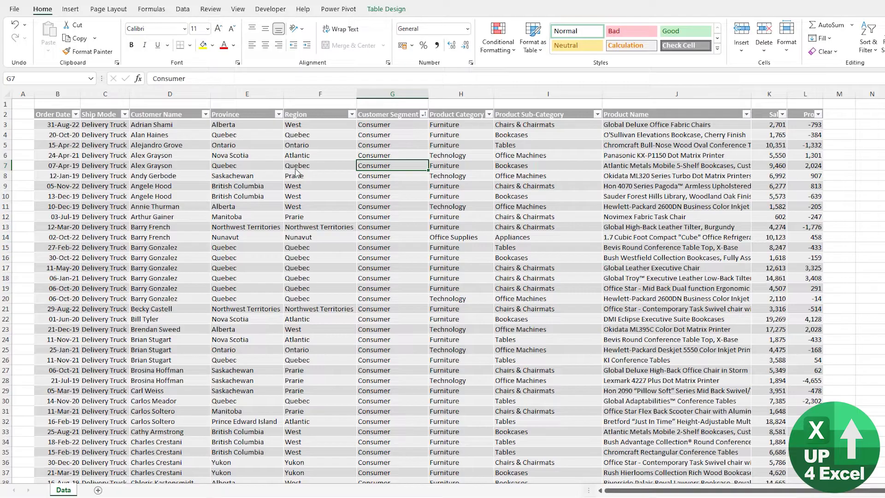
pyautogui.click(295, 169)
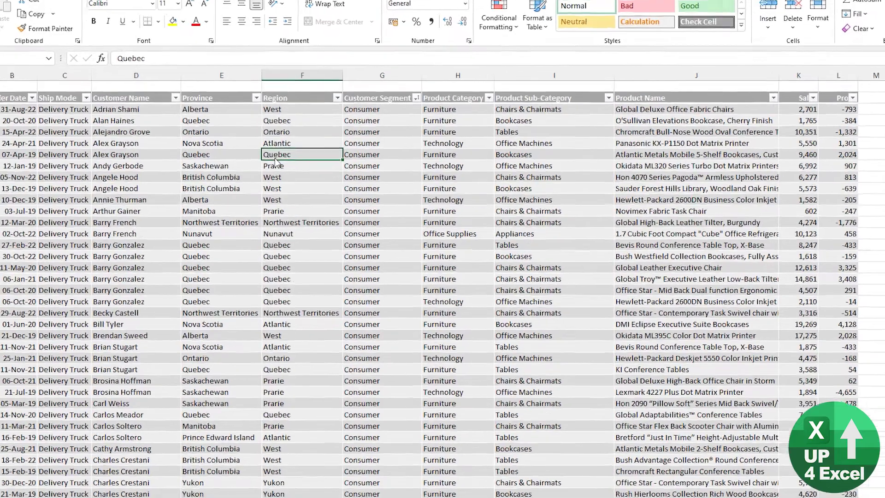
pyautogui.hotkey('shift', 'alt', 'Down')
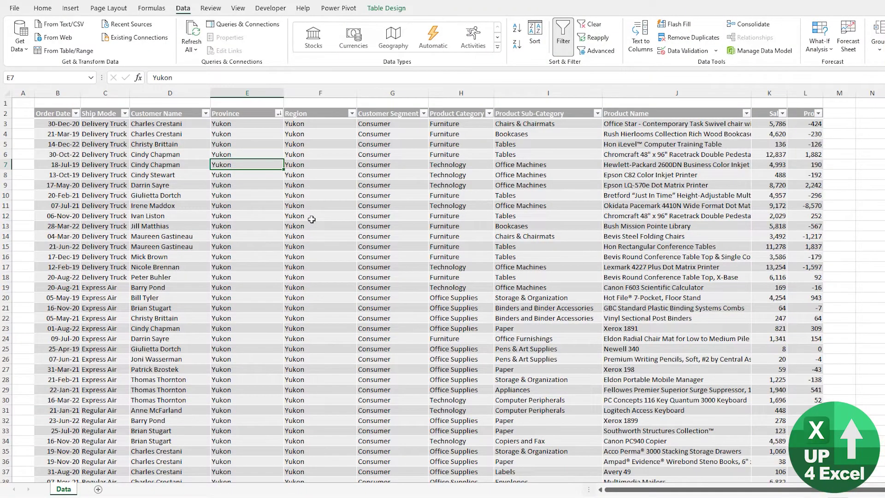
# Move to the Region header and apply a search filter for 'w'
pyautogui.hotkey('shift', 'alt', 'Down')
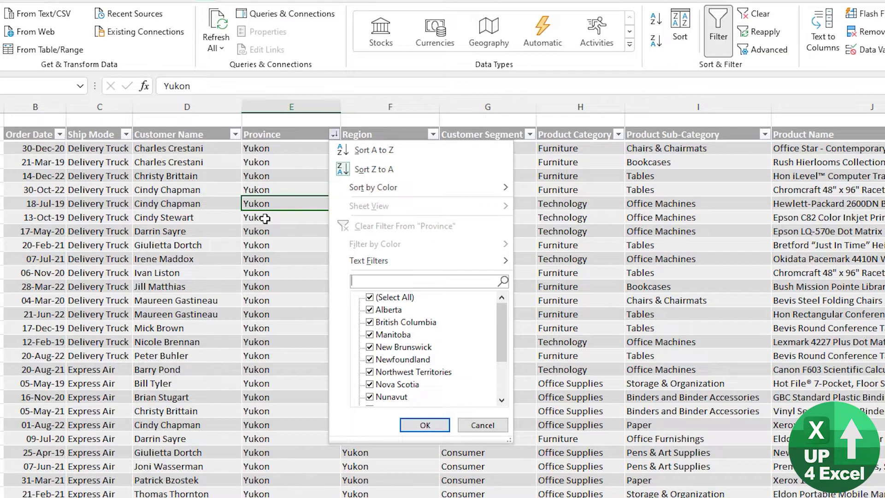
pyautogui.press('Escape')
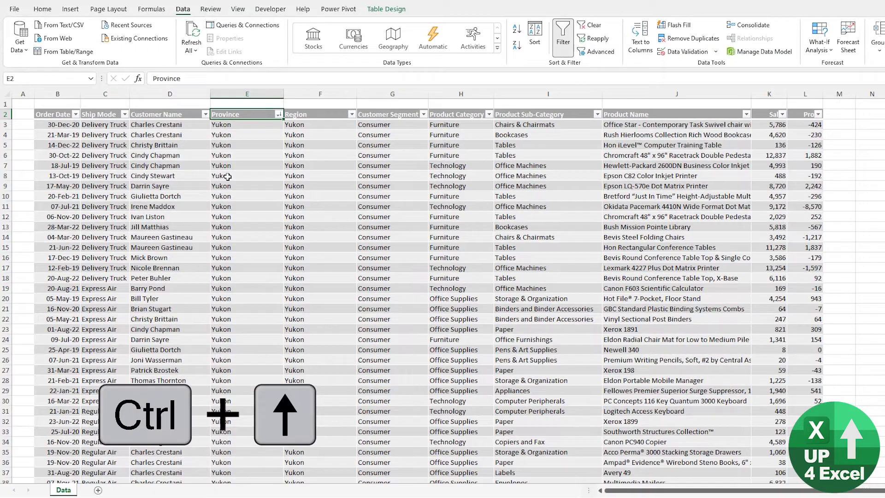
pyautogui.press('Right')
pyautogui.hotkey('ctrl', 'Up')
pyautogui.hotkey('alt', 'Down')
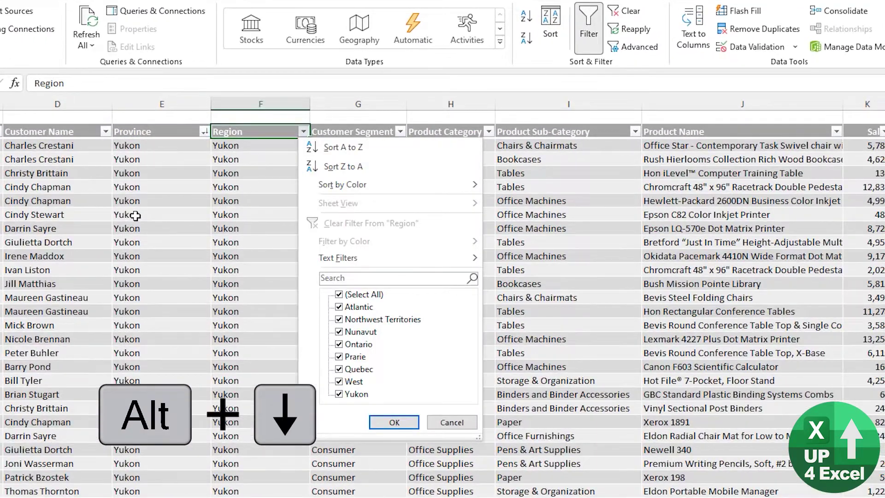
pyautogui.press('e')
pyautogui.write('f')
pyautogui.press('BackSpace')
pyautogui.write('w')
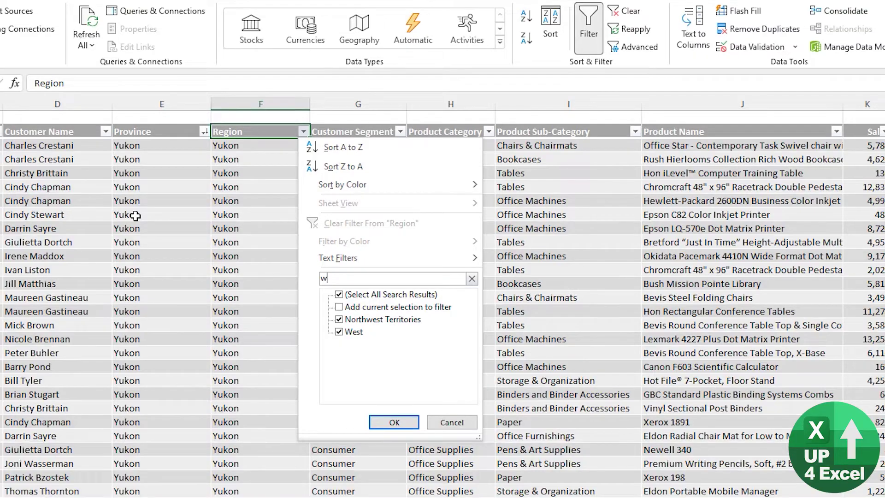
pyautogui.press('Return')
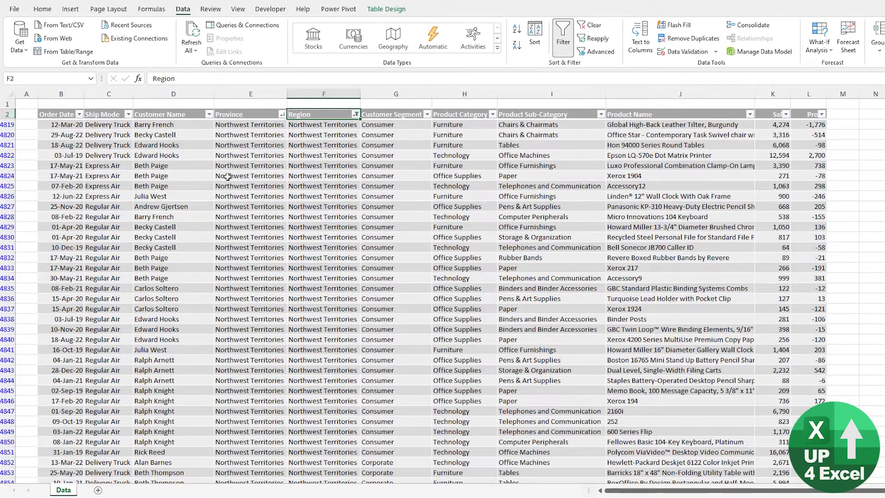
# Reopen the Region filter, try searches 'wes', 'es' and 'a', then close without changes
pyautogui.hotkey('alt', 'Down')
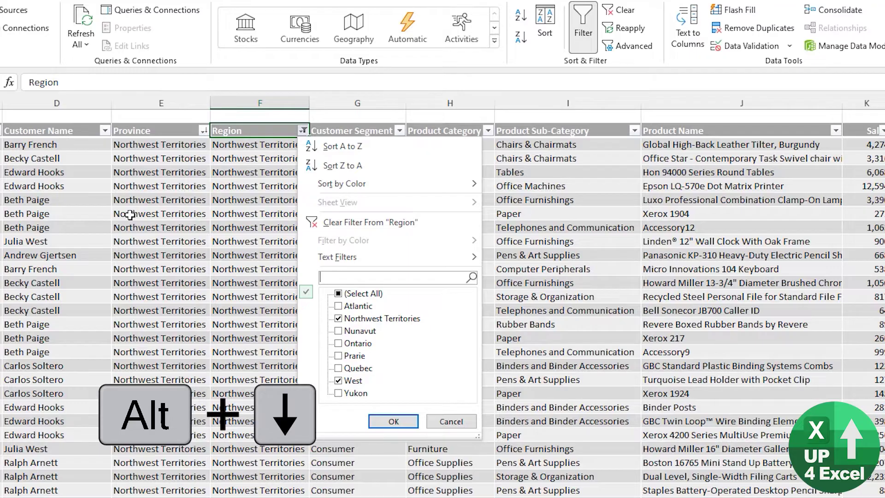
pyautogui.write('wes')
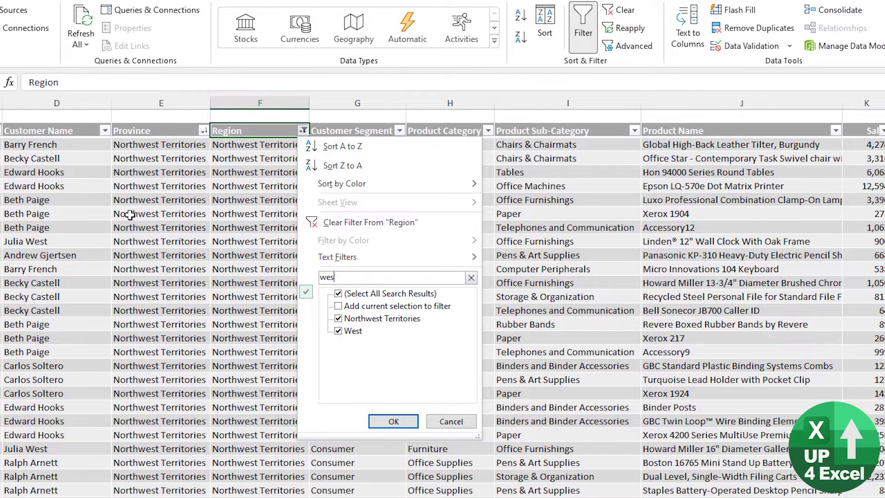
pyautogui.press('BackSpace')
pyautogui.press('BackSpace')
pyautogui.write('es')
pyautogui.press('BackSpace')
pyautogui.press('BackSpace')
pyautogui.press('BackSpace')
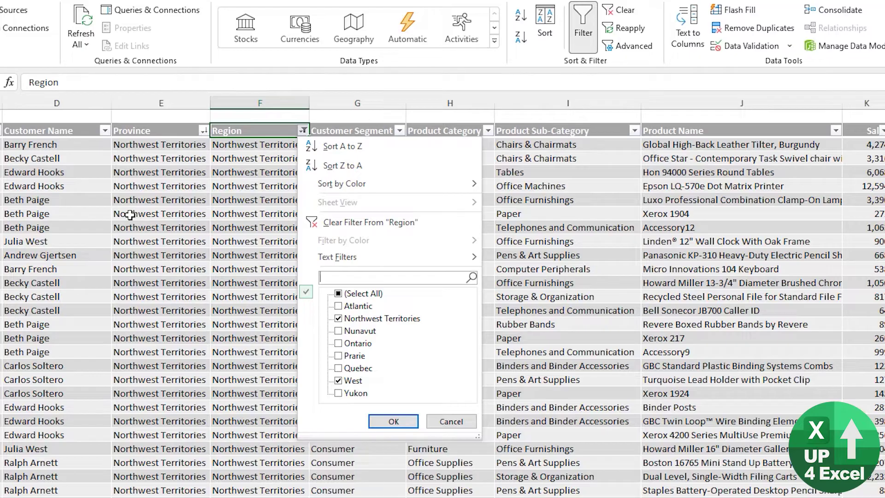
pyautogui.write('a')
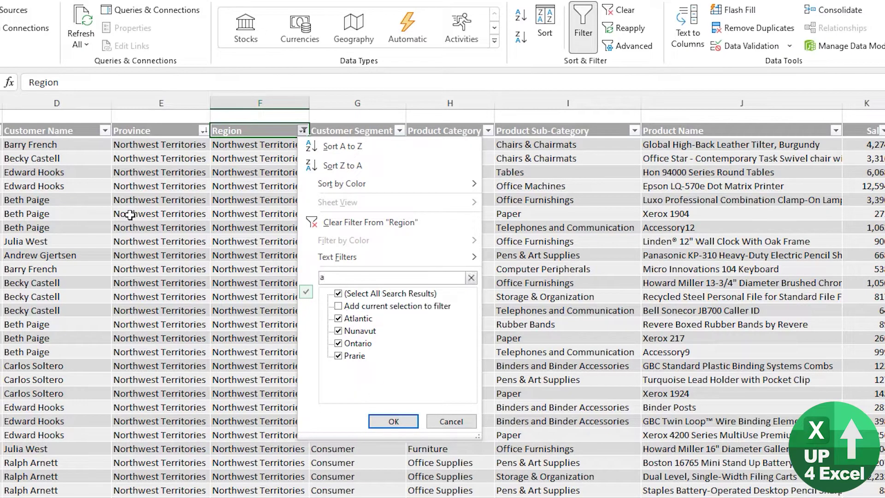
pyautogui.press('BackSpace')
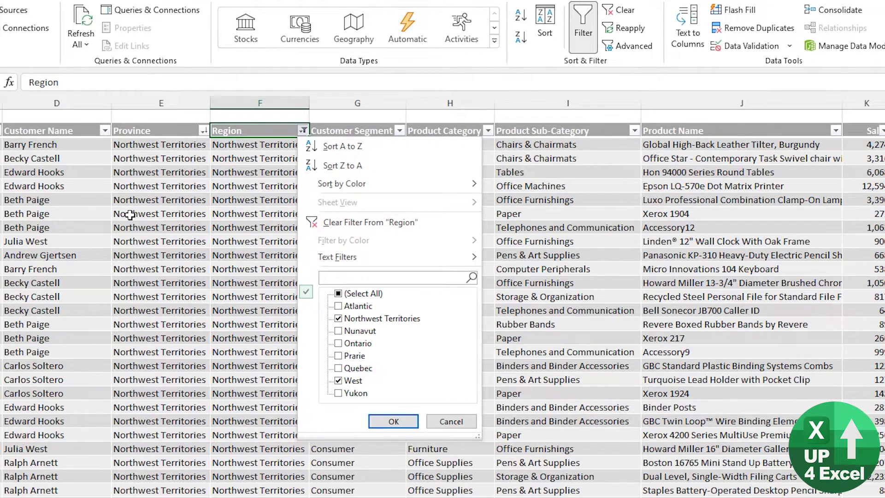
pyautogui.press('Return')
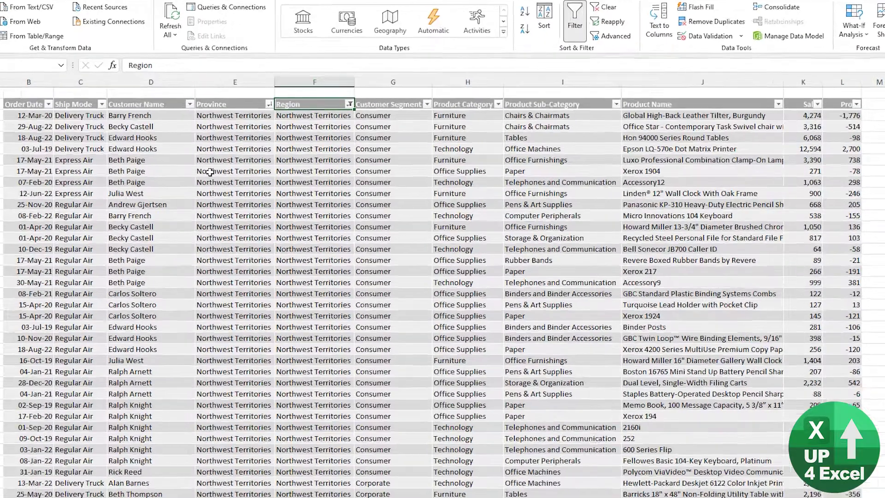
# Remove the Region filter, apply a search filter for 'n', and step into the first data row
pyautogui.hotkey('alt', 'Down')
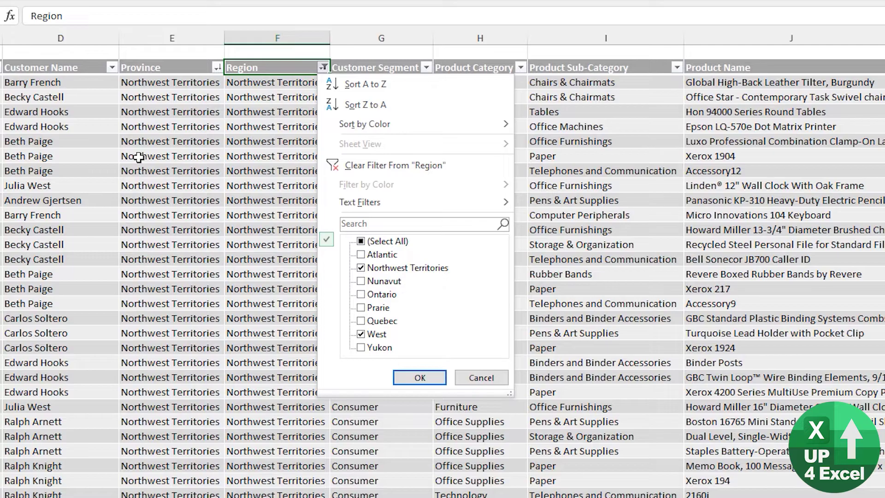
pyautogui.press('Escape')
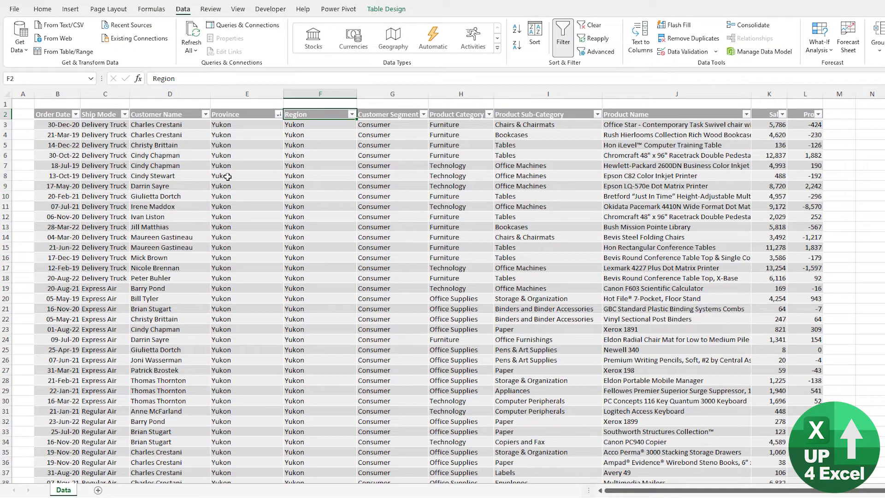
pyautogui.hotkey('alt', 'Down')
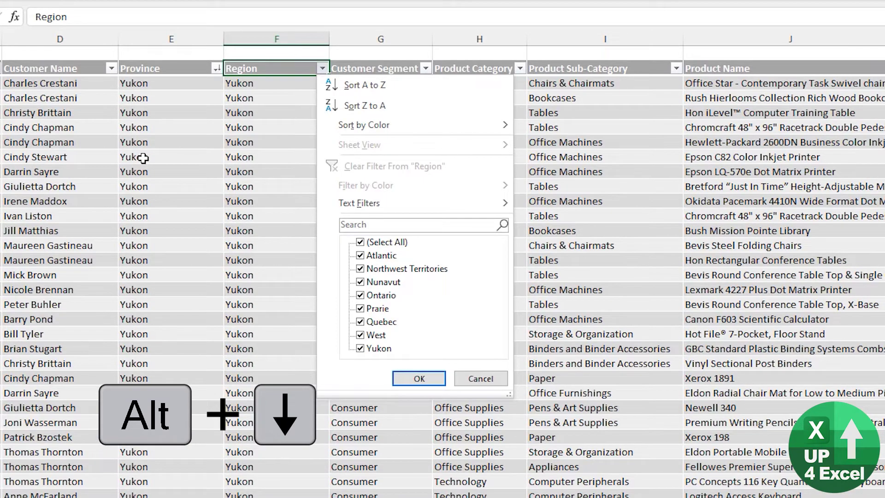
pyautogui.write('n')
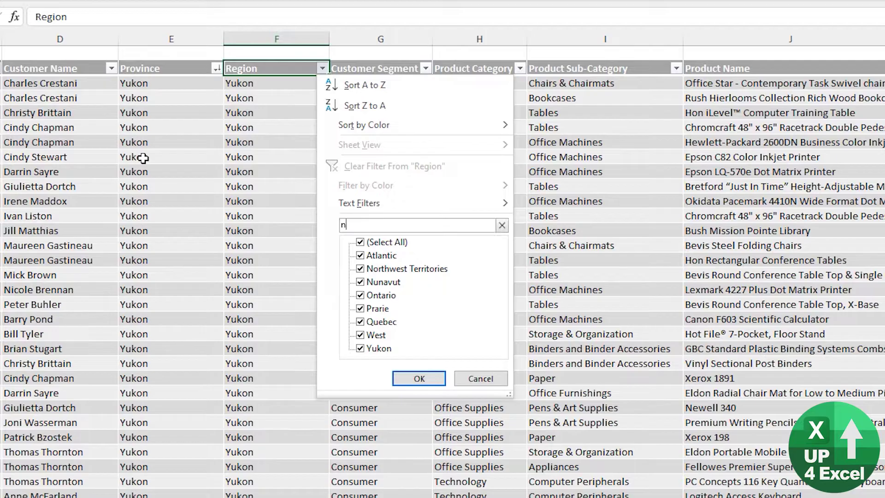
pyautogui.press('Return')
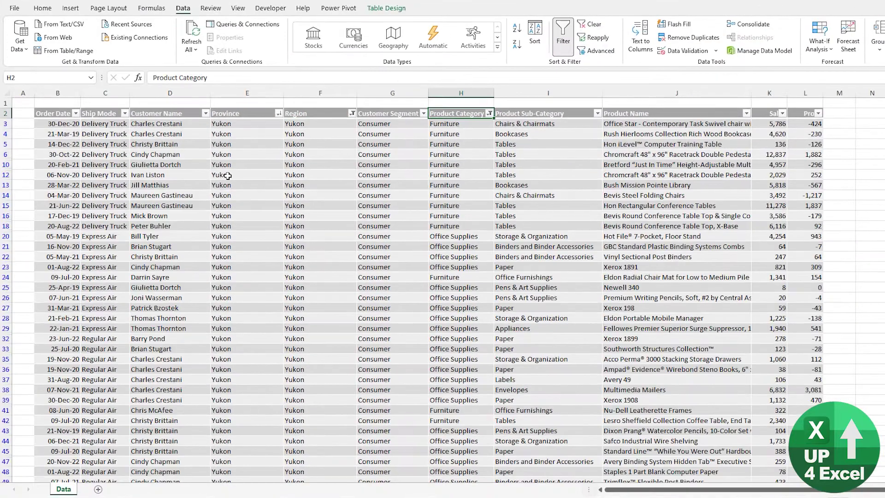
pyautogui.press('Down')
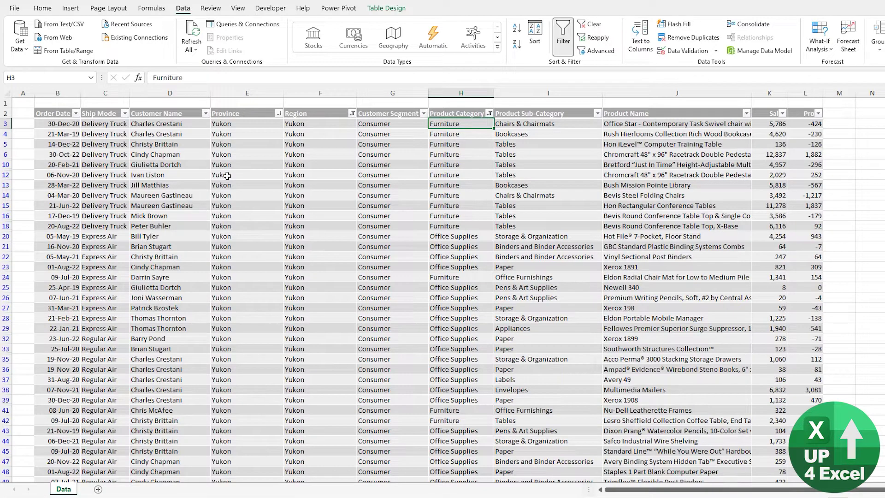
# Clear all table filters with Alt, A, C, then toggle AutoFilter off and on twice
pyautogui.hotkey('alt', 'a')
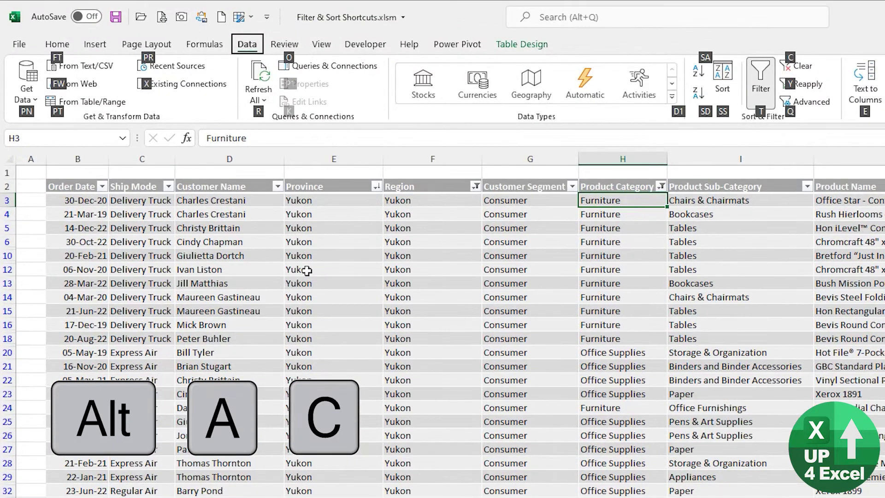
pyautogui.press('c')
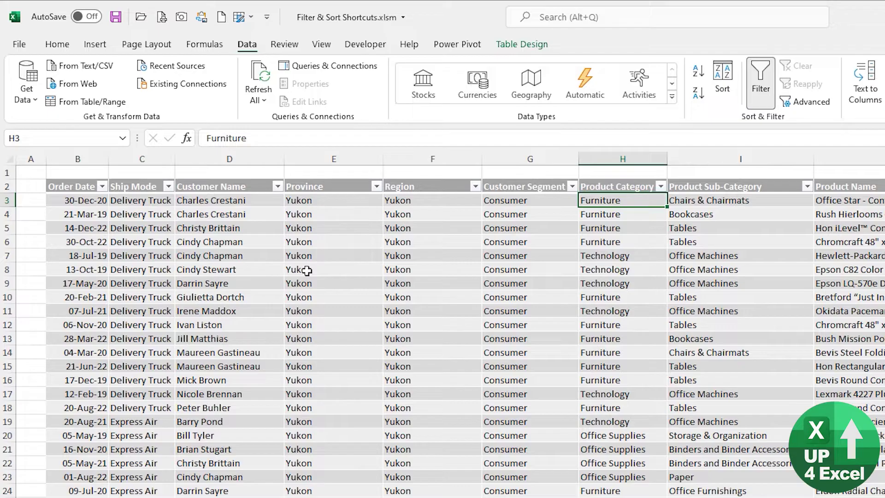
pyautogui.hotkey('ctrl', 'shift', 'l')
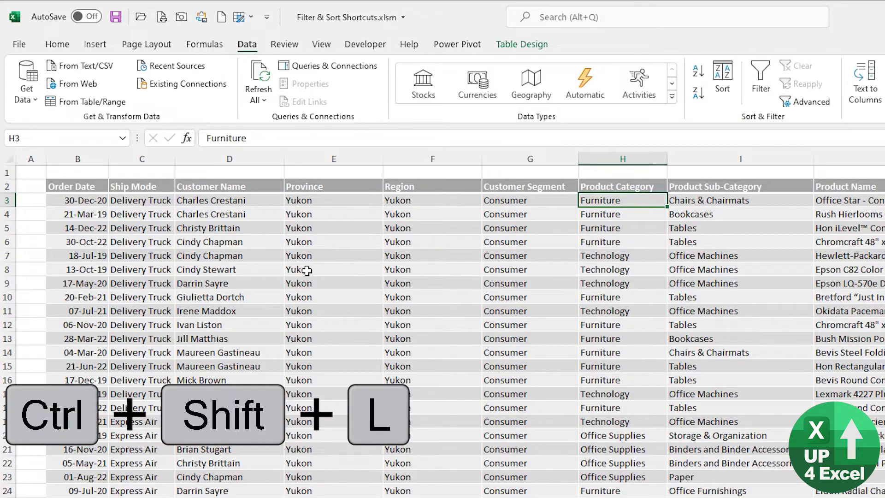
pyautogui.hotkey('ctrl', 'shift', 'l')
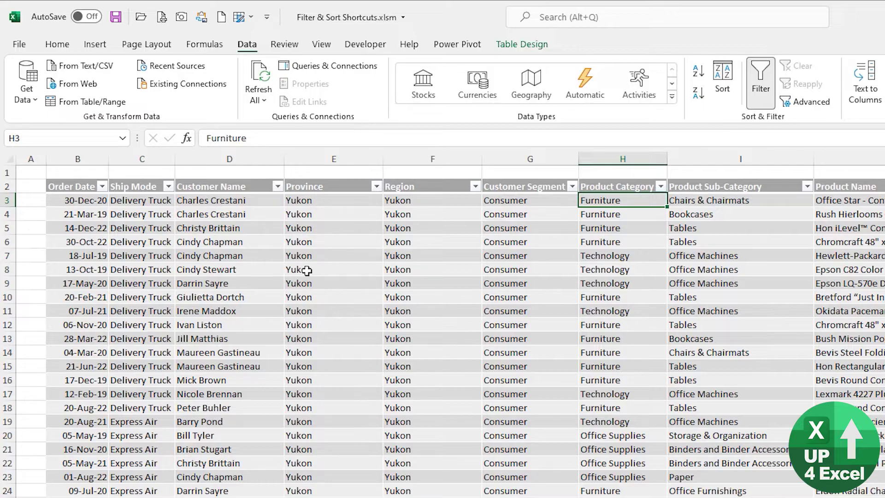
pyautogui.hotkey('ctrl', 'shift', 'l')
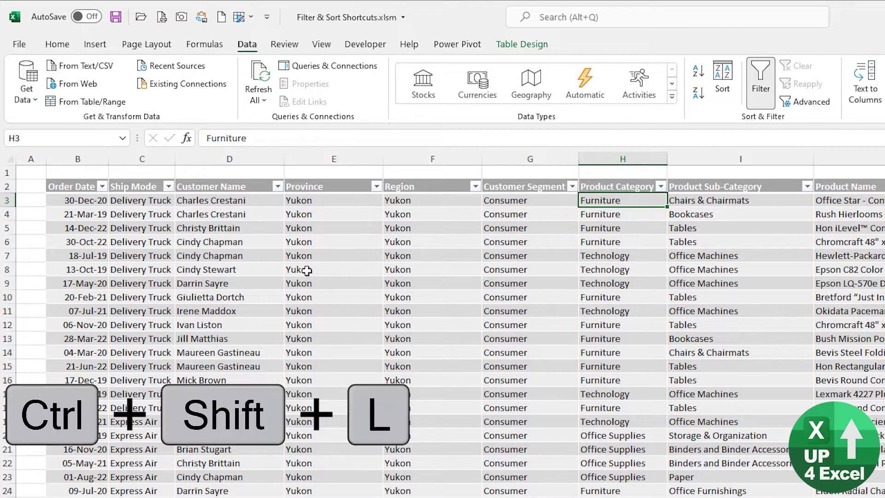
pyautogui.hotkey('ctrl', 'shift', 'l')
pyautogui.hotkey('alt', 'a')
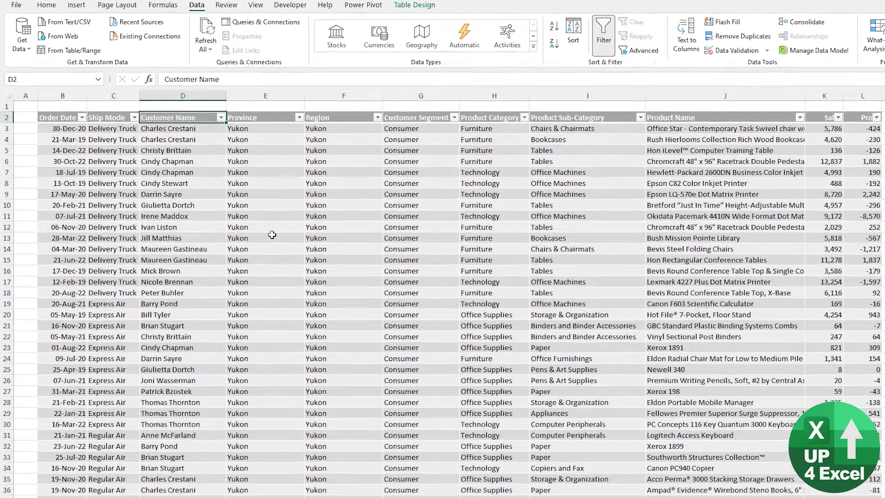
# Open the Customer Name filter and move through its options into the list of names
pyautogui.hotkey('alt', 'Down')
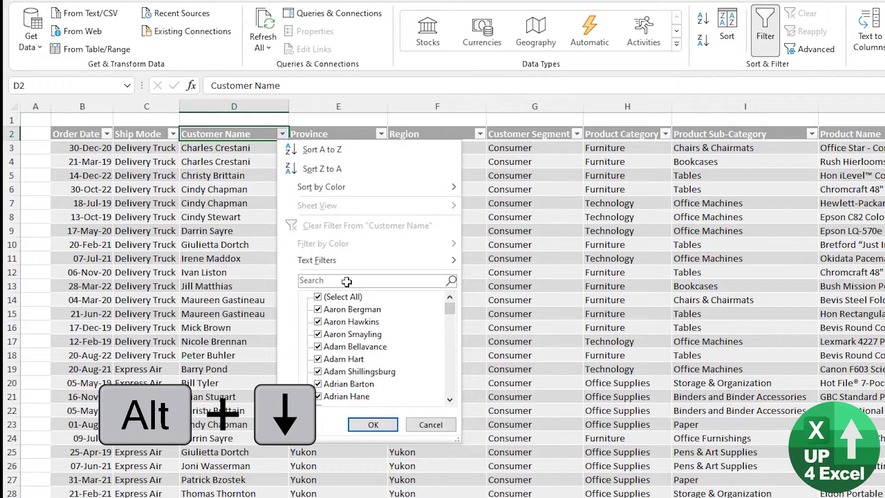
pyautogui.press('Down')
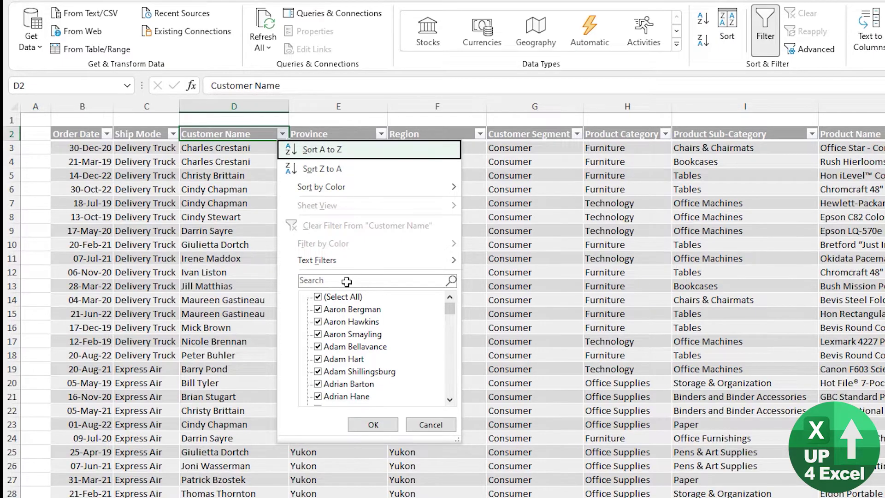
pyautogui.press('Down')
pyautogui.press('Up')
pyautogui.press('Down')
pyautogui.press('Down')
pyautogui.press('Down')
pyautogui.press('Down')
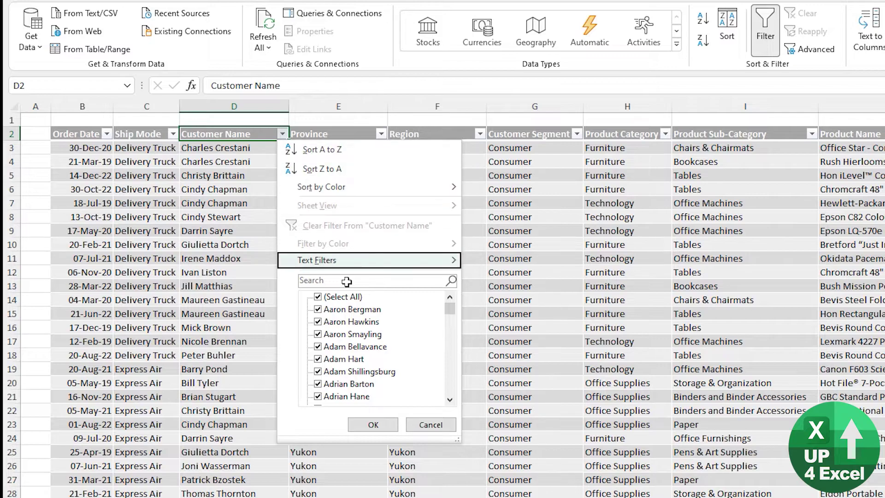
pyautogui.press('Down')
pyautogui.press('Down')
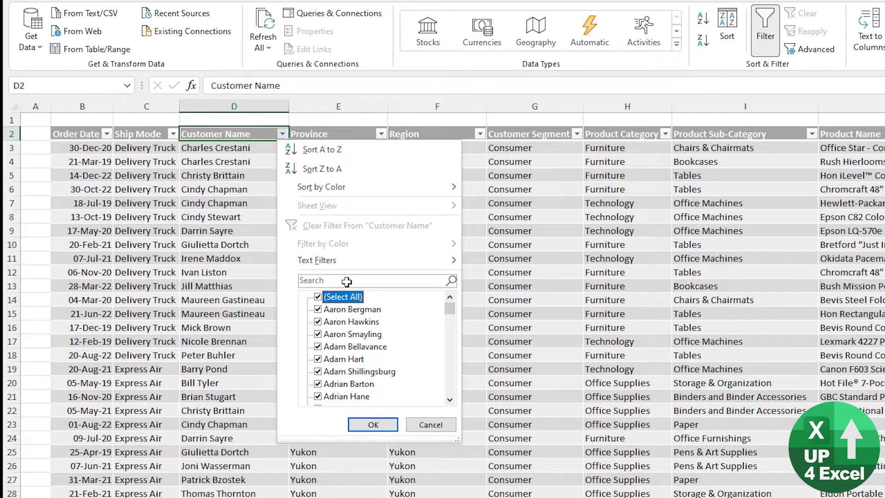
pyautogui.press('Down')
pyautogui.press('Down')
pyautogui.press('Down')
pyautogui.press('Down')
pyautogui.press('Down')
pyautogui.press('Down')
pyautogui.press('Up')
pyautogui.press('Up')
pyautogui.press('Up')
pyautogui.press('Up')
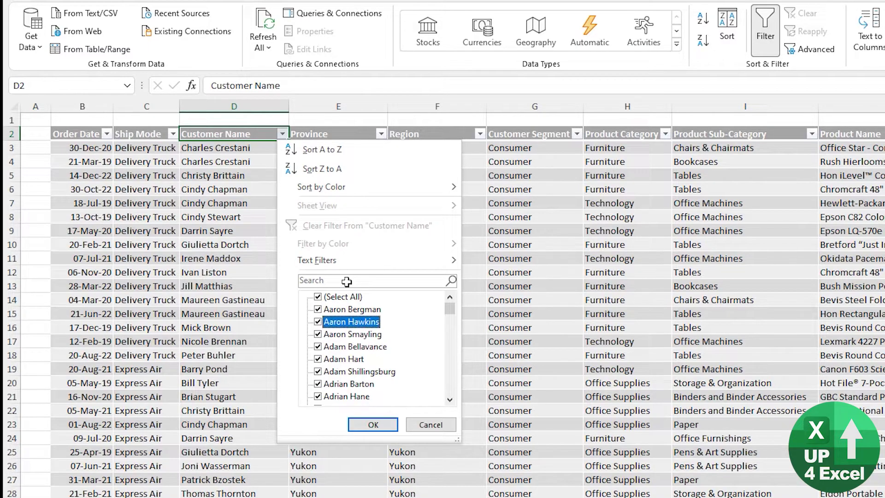
pyautogui.press('Down')
pyautogui.press('Down')
pyautogui.press('Up')
pyautogui.press('Up')
pyautogui.press('Up')
pyautogui.press('Down')
pyautogui.press('Down')
pyautogui.press('Down')
# Untick and re-tick a few customer names, then close the list with all rows still shown
pyautogui.press('Up')
pyautogui.press('space')
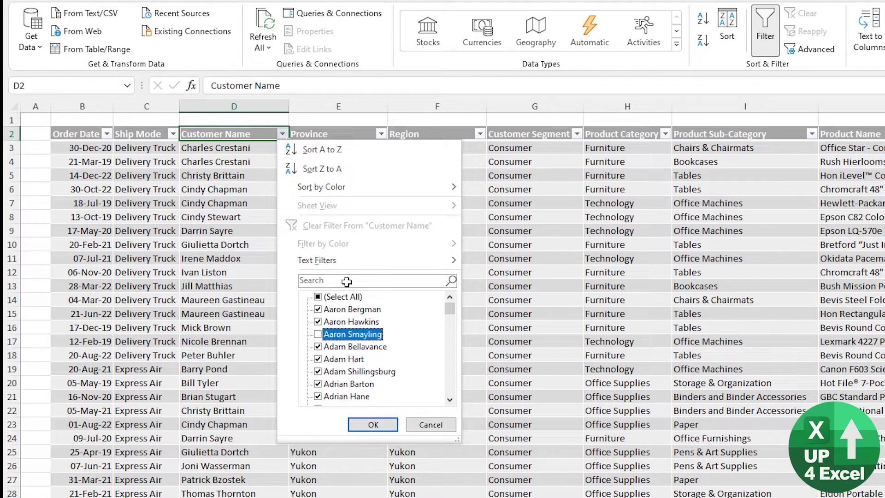
pyautogui.press('space')
pyautogui.press('space')
pyautogui.press('space')
pyautogui.press('Up')
pyautogui.press('Up')
pyautogui.press('Up')
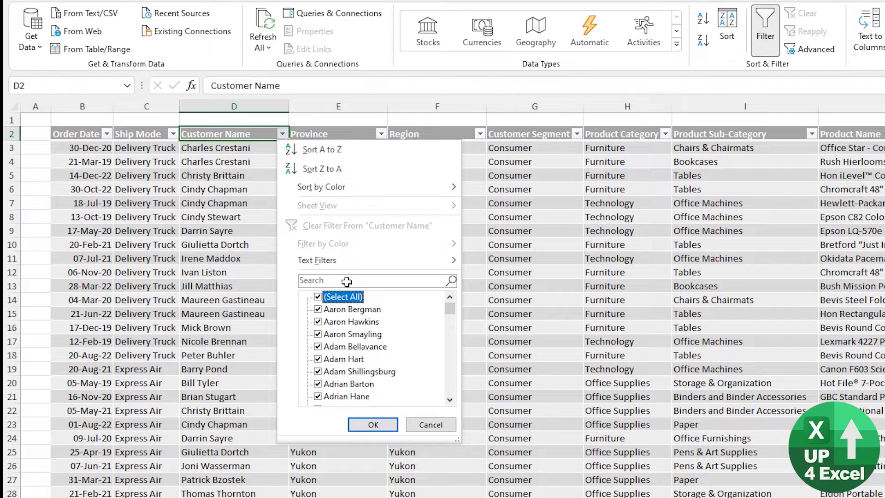
pyautogui.press('space')
pyautogui.press('Down')
pyautogui.press('Down')
pyautogui.press('Down')
pyautogui.press('Down')
pyautogui.press('Down')
pyautogui.press('Down')
pyautogui.press('Down')
pyautogui.press('Down')
pyautogui.press('Down')
pyautogui.press('Down')
pyautogui.press('Down')
pyautogui.press('Down')
pyautogui.press('Down')
pyautogui.press('Down')
pyautogui.press('Down')
pyautogui.press('Down')
pyautogui.press('Down')
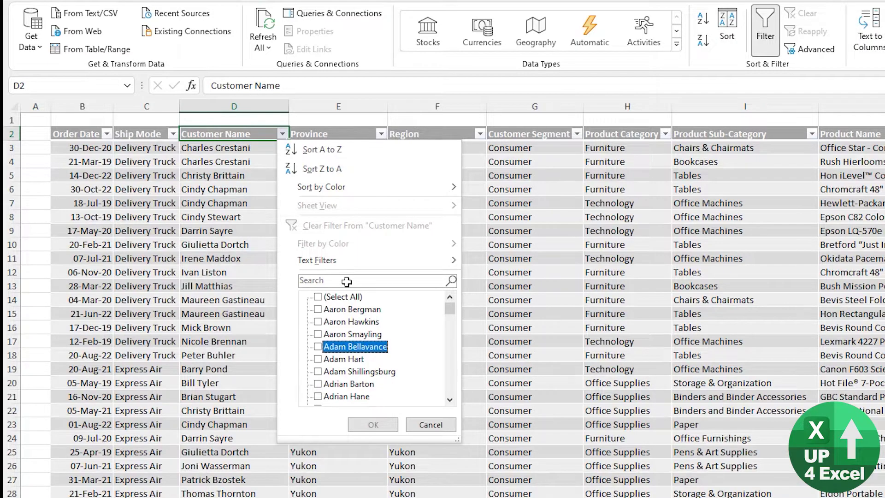
pyautogui.press('Down')
pyautogui.press('Up')
pyautogui.press('Up')
pyautogui.press('space')
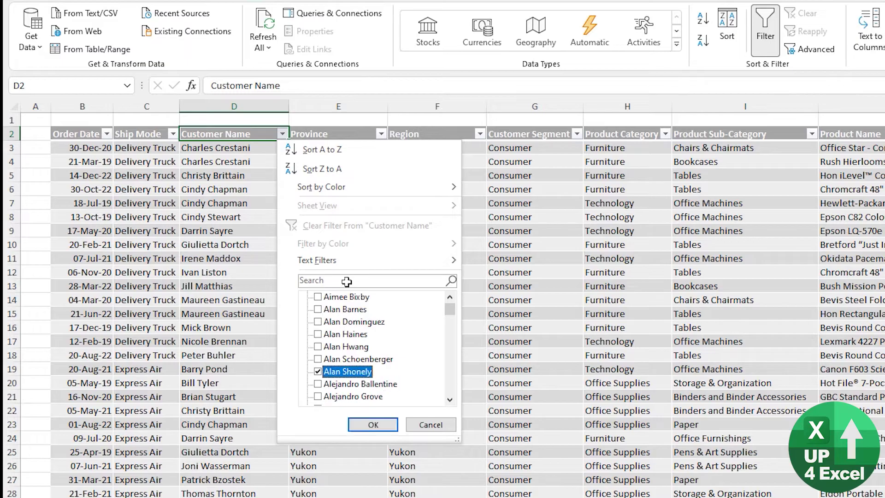
pyautogui.press('Up')
pyautogui.press('Up')
pyautogui.press('space')
pyautogui.press('Up')
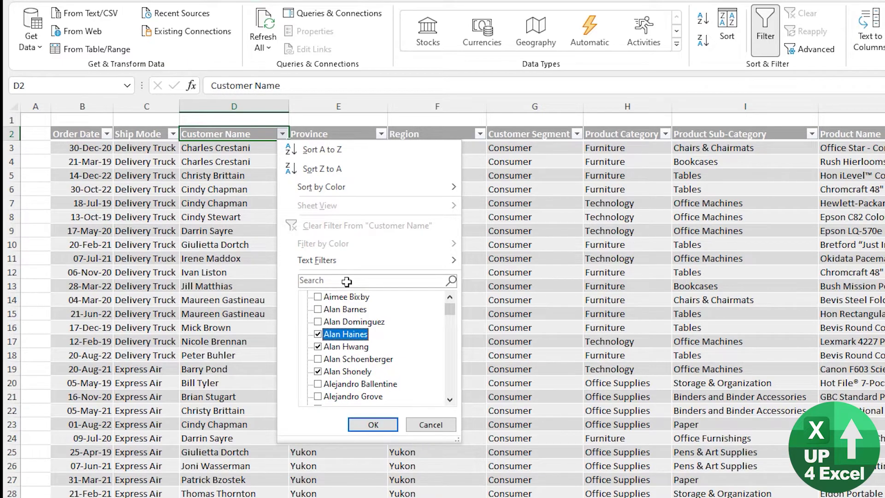
pyautogui.press('Return')
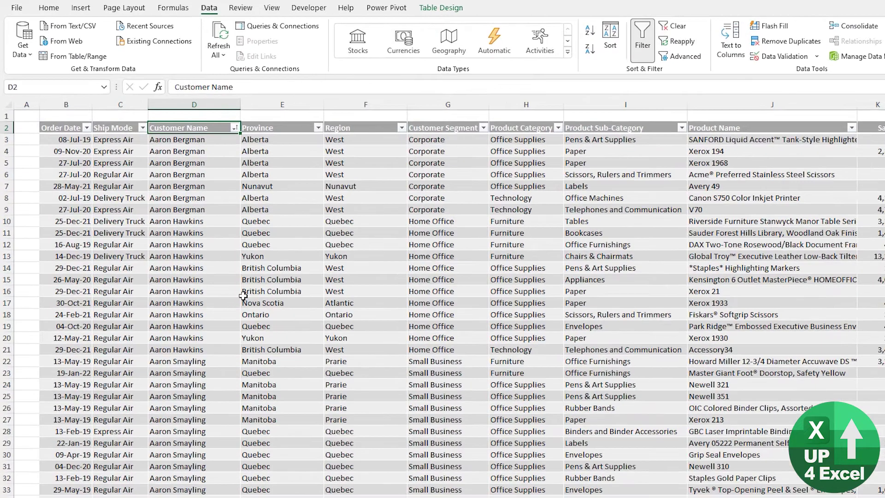
# Open the Customer Name filter and toggle (Select All) off and back on
pyautogui.hotkey('alt', 'Down')
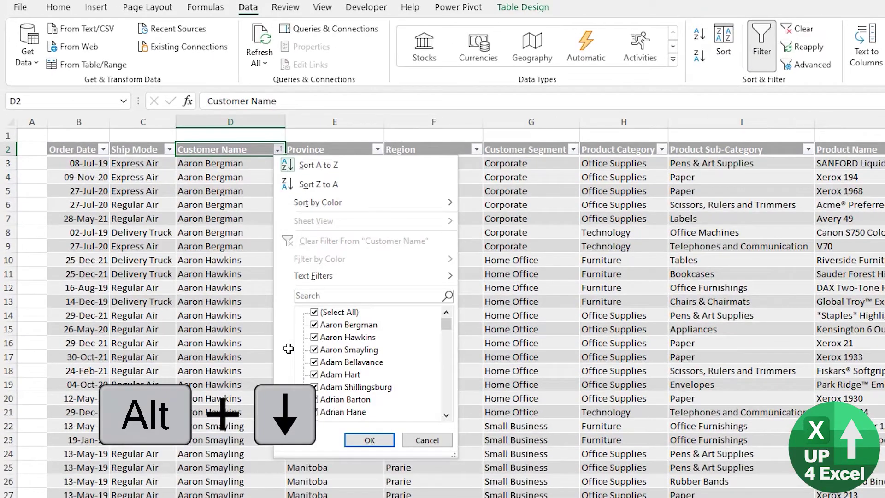
pyautogui.press('Down')
pyautogui.press('Up')
pyautogui.press('Tab')
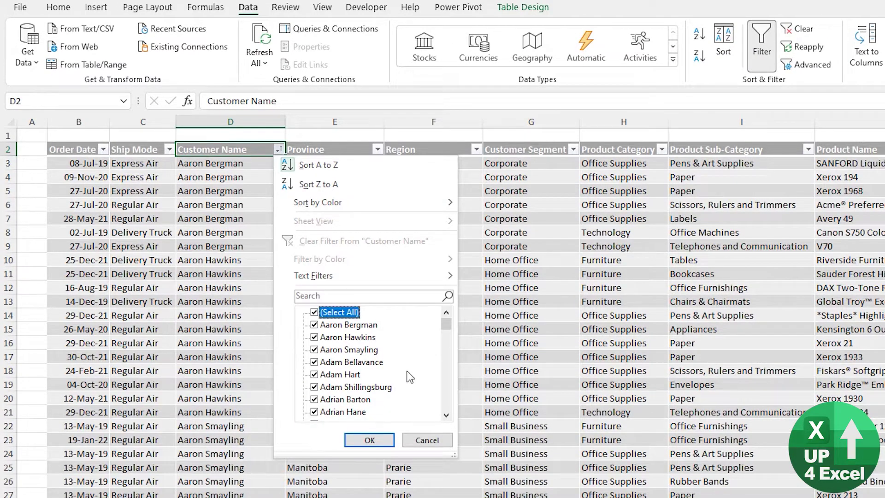
pyautogui.moveTo(447, 328)
pyautogui.mouseDown()
pyautogui.moveTo(448, 370)
pyautogui.moveTo(447, 322)
pyautogui.mouseUp()
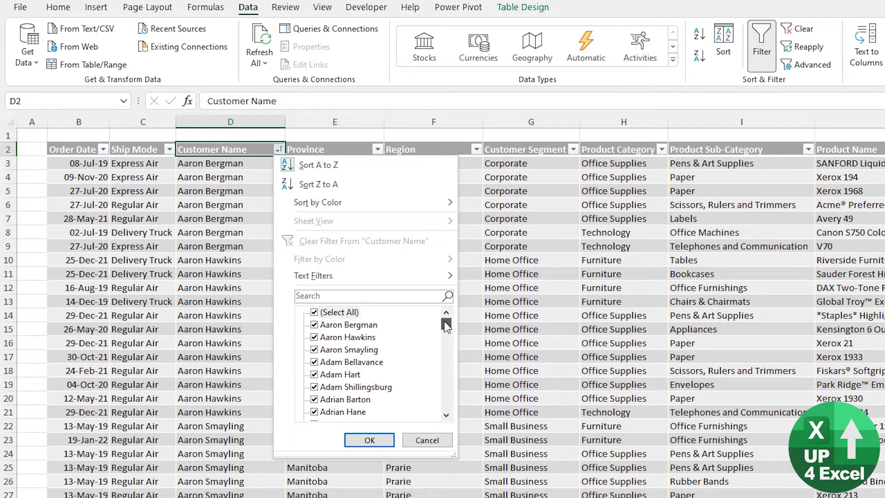
pyautogui.click(358, 313)
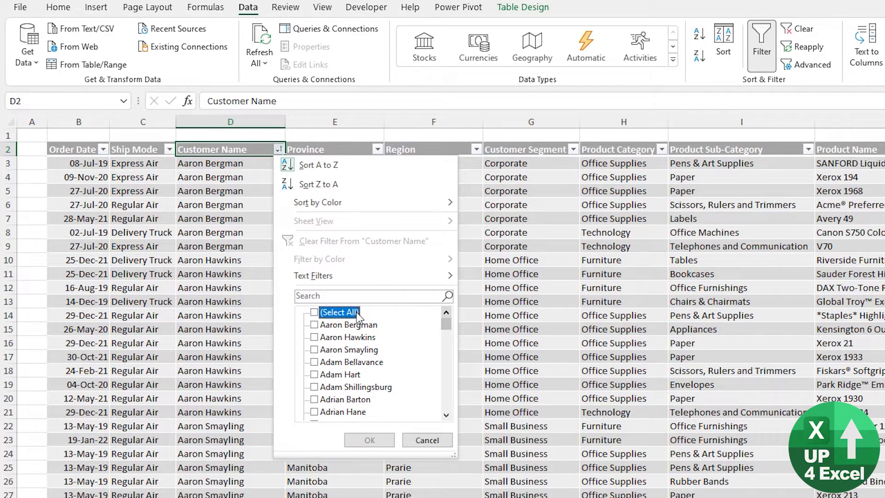
pyautogui.click(358, 313)
# Untick every name, keep only (Blanks), and apply the filter leaving six blank-name orders
pyautogui.press('End')
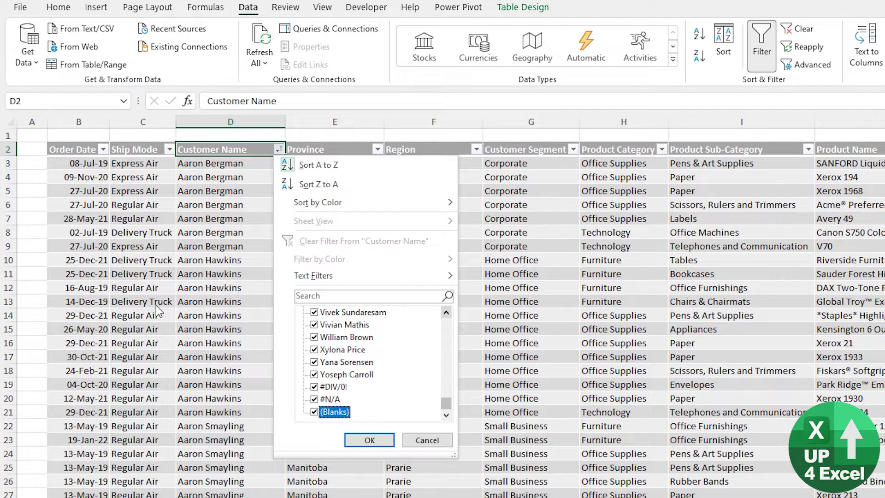
pyautogui.press('Up')
pyautogui.press('Up')
pyautogui.press('Down')
pyautogui.press('Down')
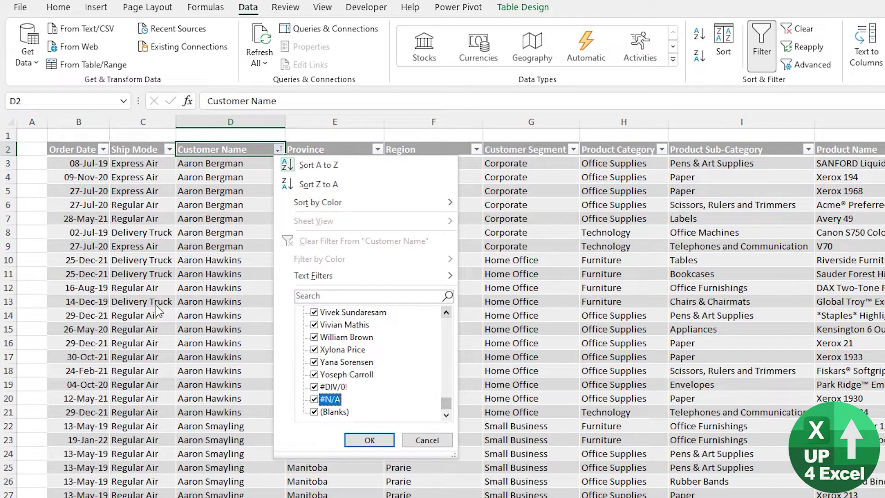
pyautogui.press('Up')
pyautogui.press('Up')
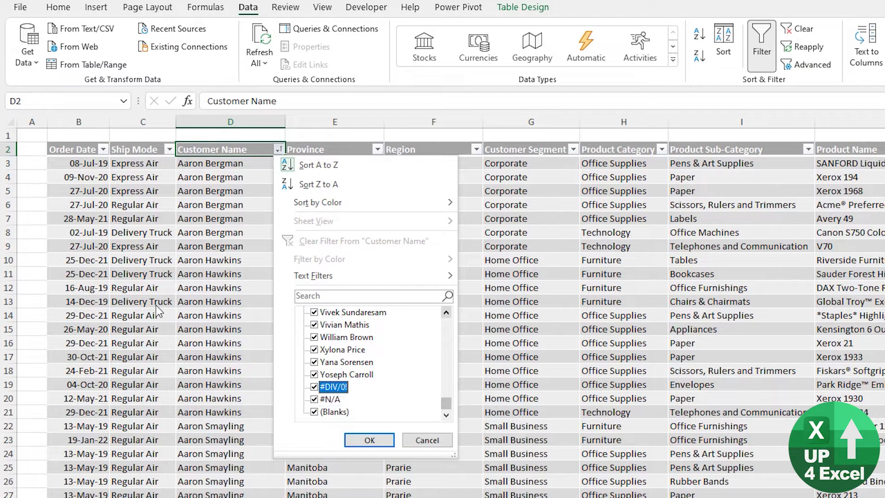
pyautogui.press('Home')
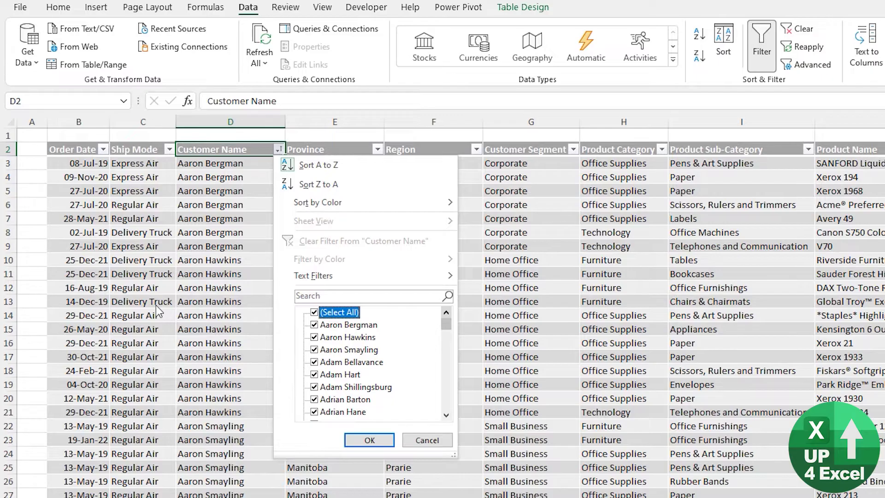
pyautogui.press('space')
pyautogui.press('space')
pyautogui.press('space')
pyautogui.press('End')
pyautogui.press('space')
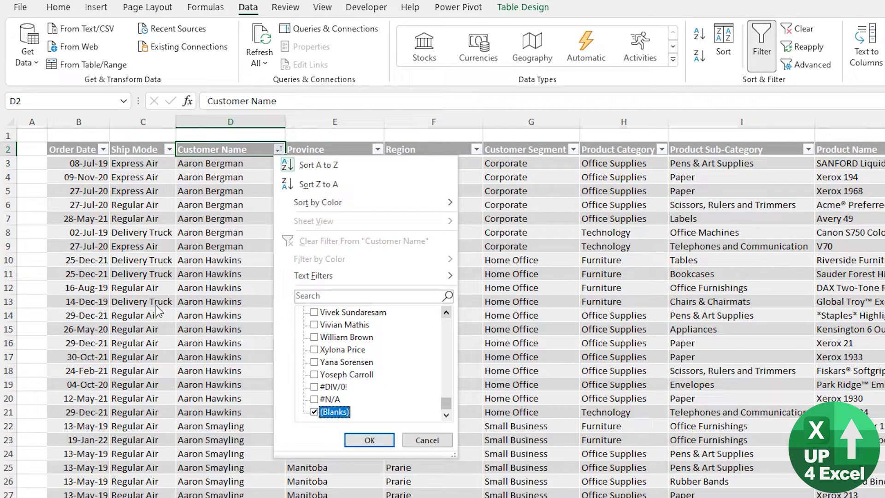
pyautogui.press('Return')
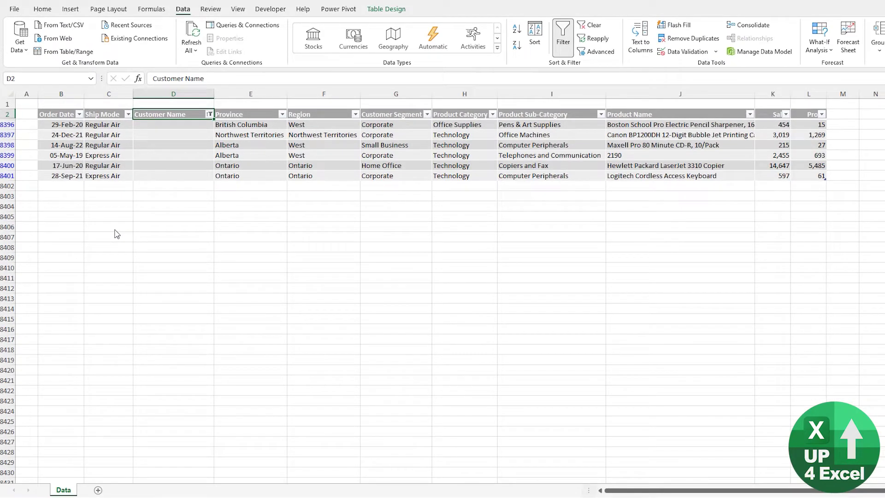
# Clear the Customer Name filter with Alt, A, C
pyautogui.press('alt')
pyautogui.press('a')
pyautogui.press('Escape')
pyautogui.press('Escape')
pyautogui.press('alt')
pyautogui.press('a')
pyautogui.press('c')
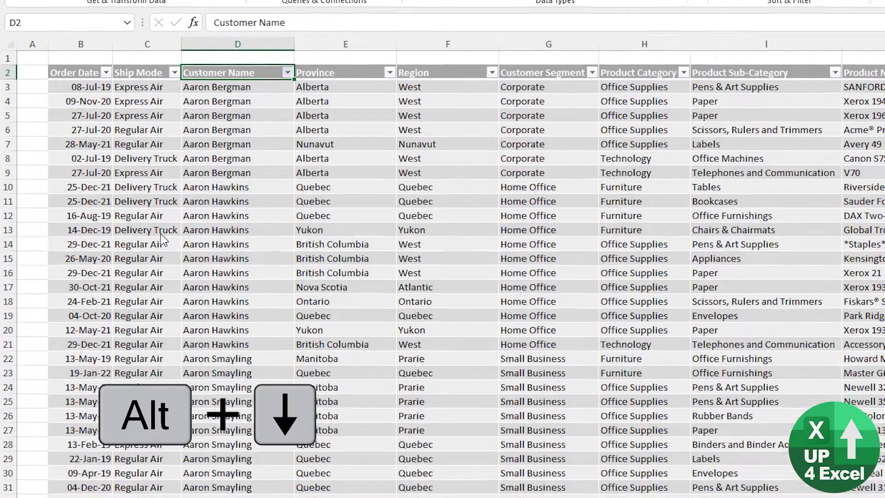
# Reopen the Customer Name filter and show only the (Blanks) rows
pyautogui.hotkey('alt', 'Down')
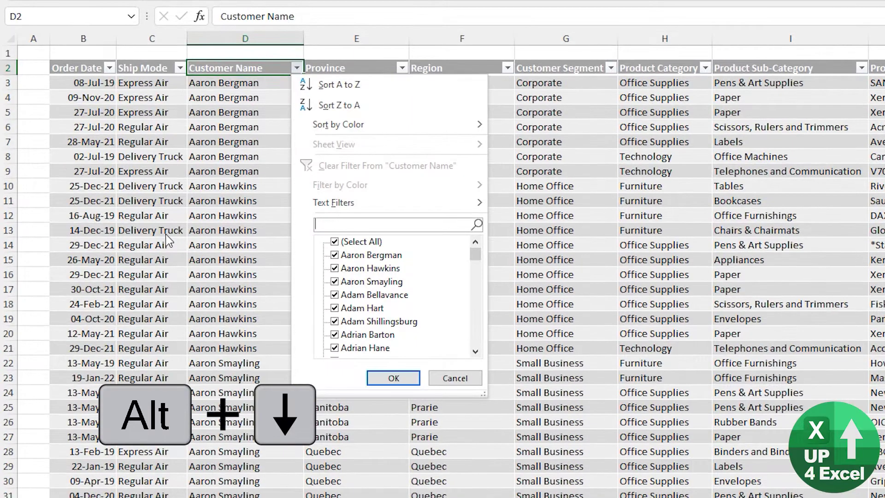
pyautogui.press('Tab')
pyautogui.press('space')
pyautogui.press('End')
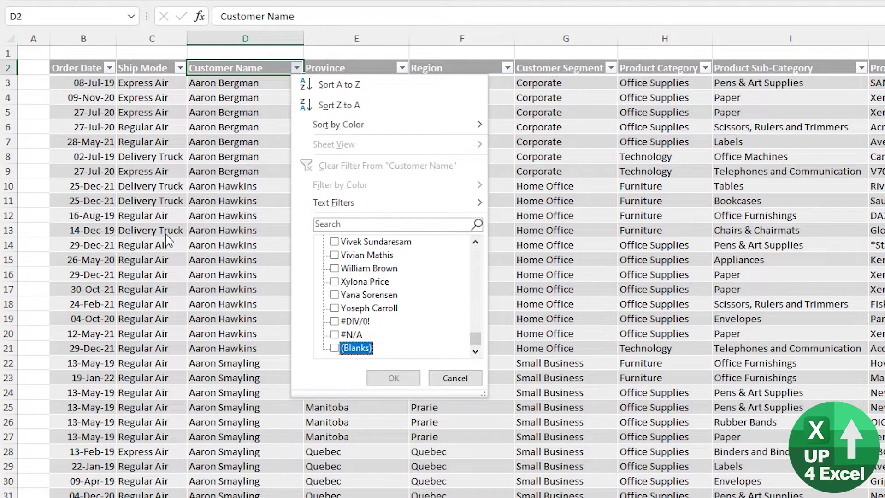
pyautogui.press('space')
pyautogui.press('Return')
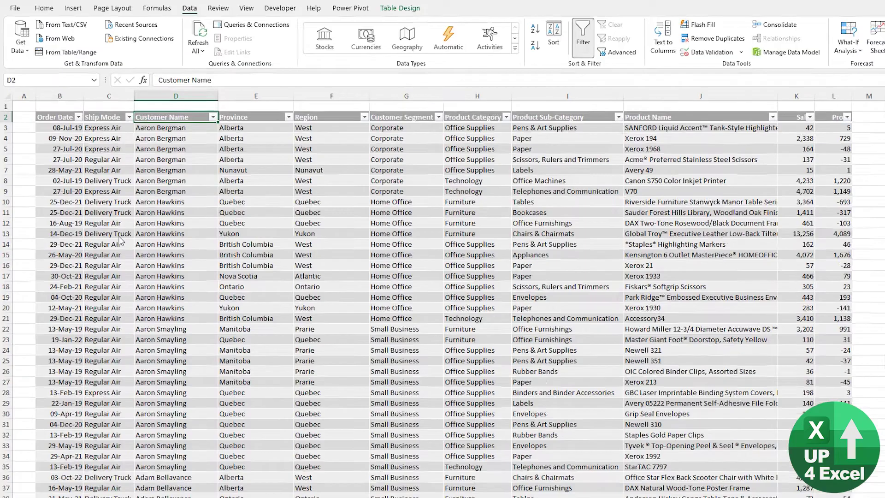
# Try an empty Equals text filter on Customer Name, then clear it again
pyautogui.hotkey('alt', 'Down')
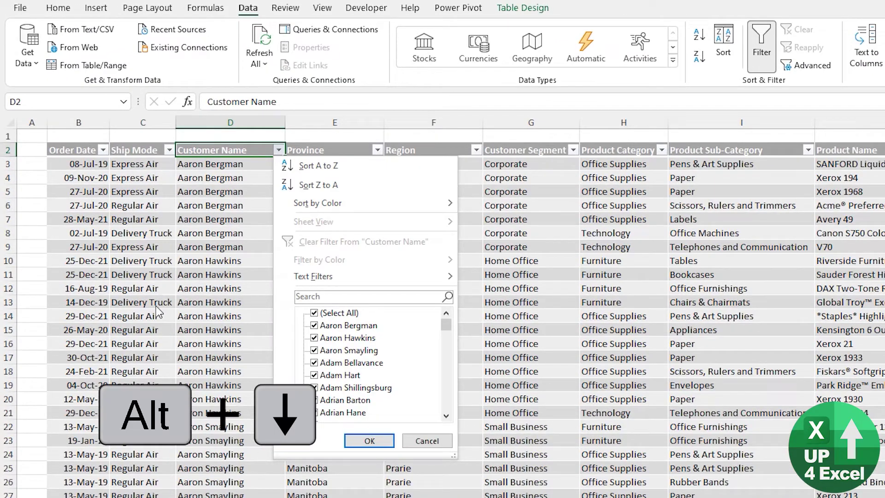
pyautogui.press('f')
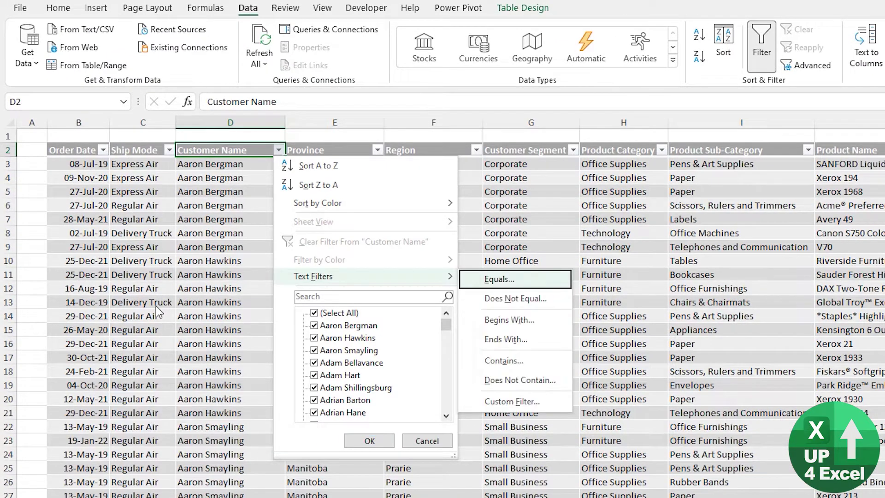
pyautogui.press('Return')
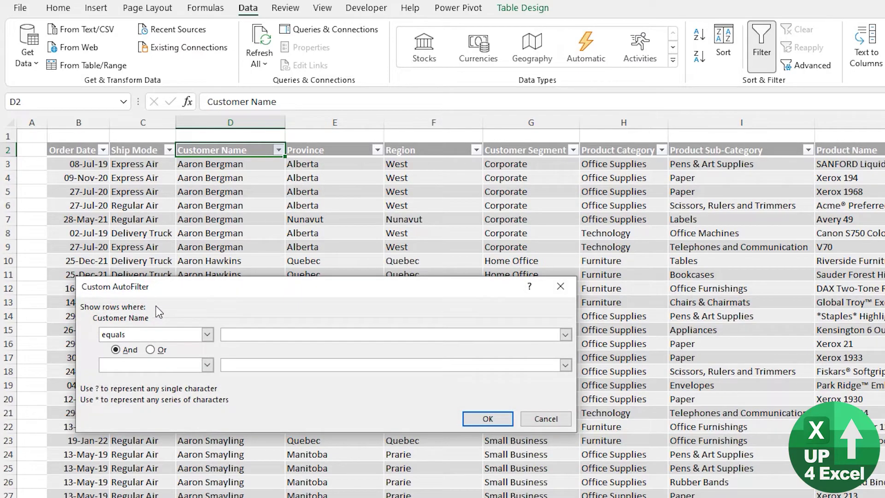
pyautogui.press('Return')
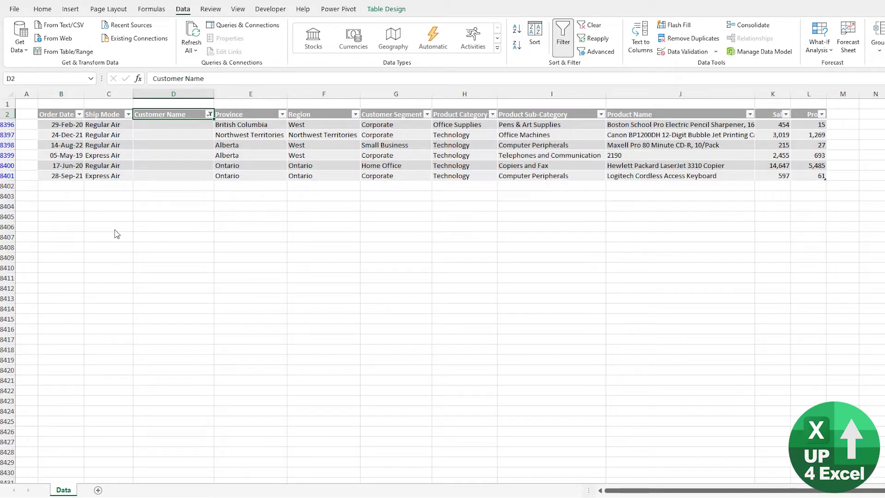
pyautogui.press('alt')
pyautogui.press('a')
pyautogui.press('c')
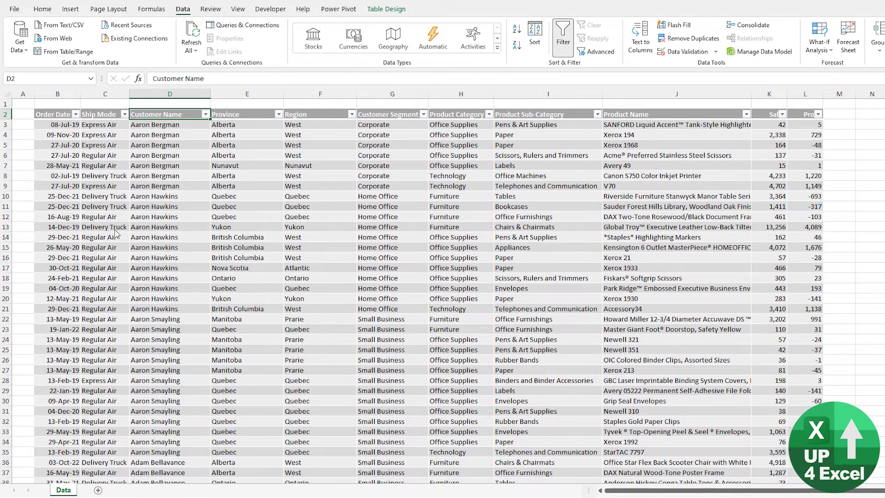
# Apply an empty Customer Name Equals filter, leaving only blank-name rows 8396–8401
pyautogui.press('alt')
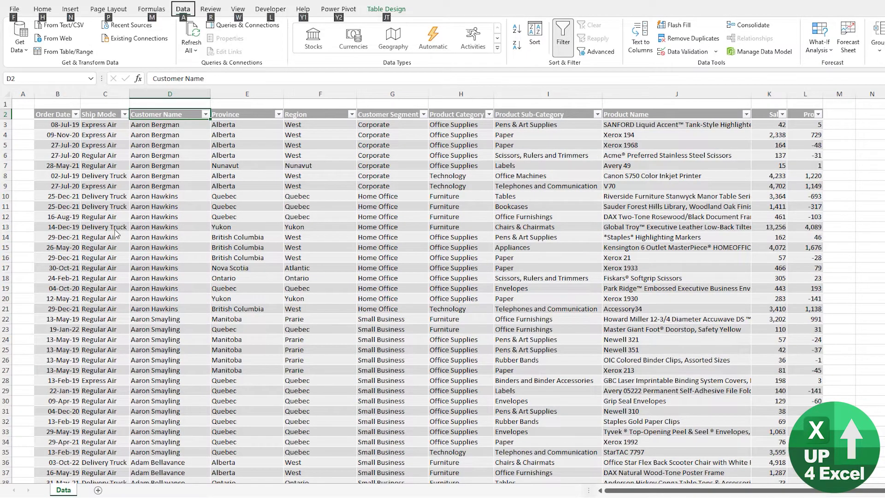
pyautogui.hotkey('alt', 'Down')
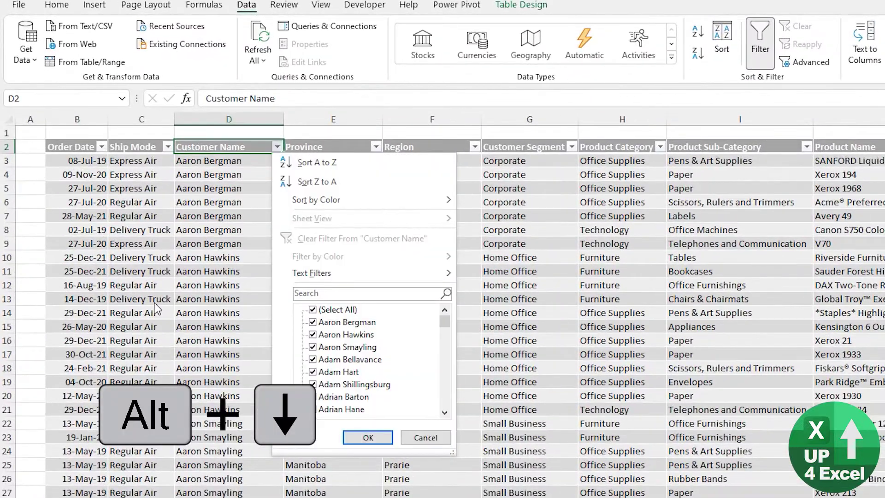
pyautogui.press('f')
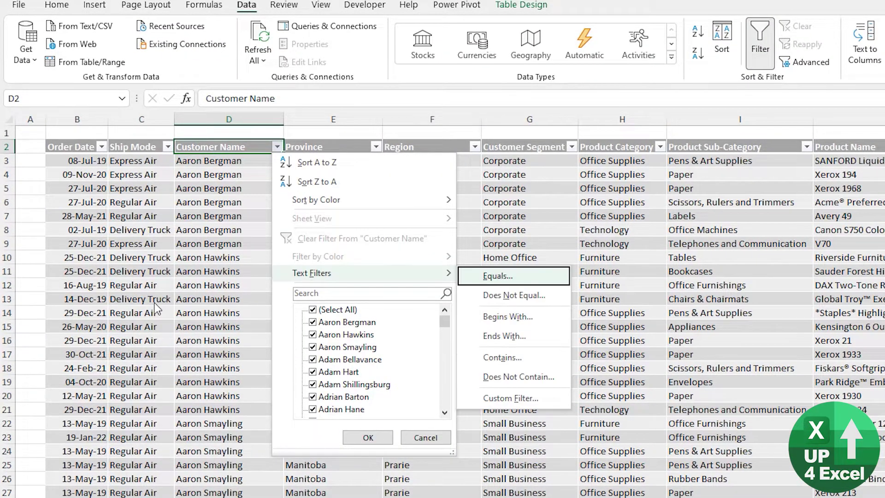
pyautogui.press('e')
pyautogui.press('Return')
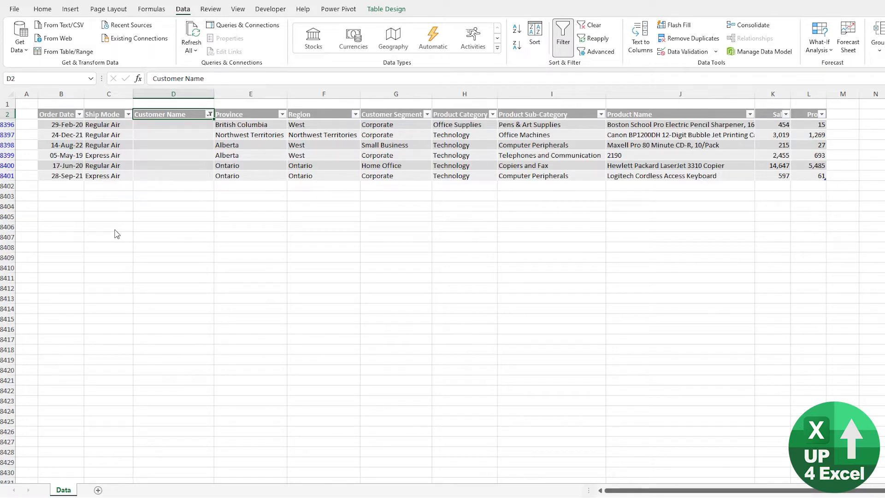
pyautogui.hotkey('alt', 'a')
pyautogui.press('c')
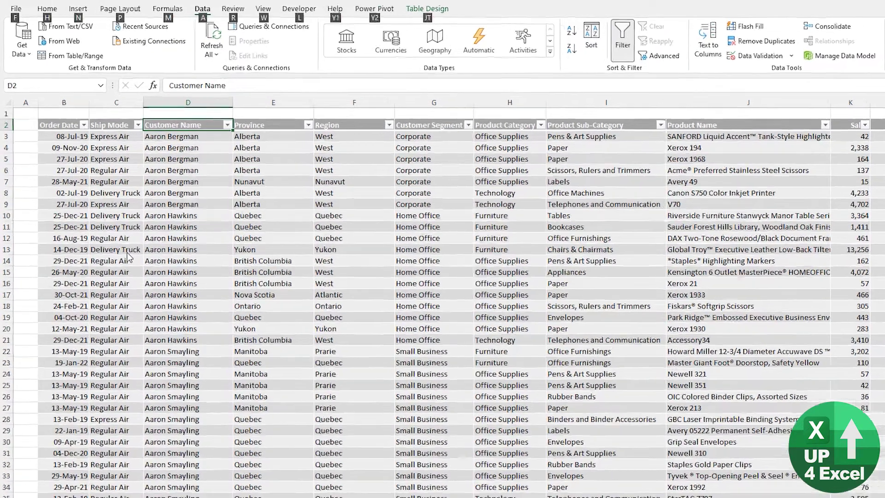
pyautogui.hotkey('alt', 'Down')
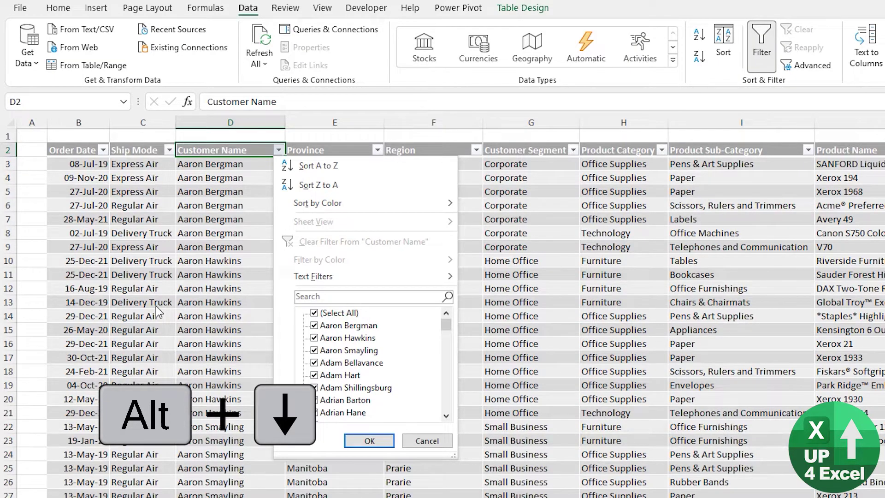
pyautogui.press('e')
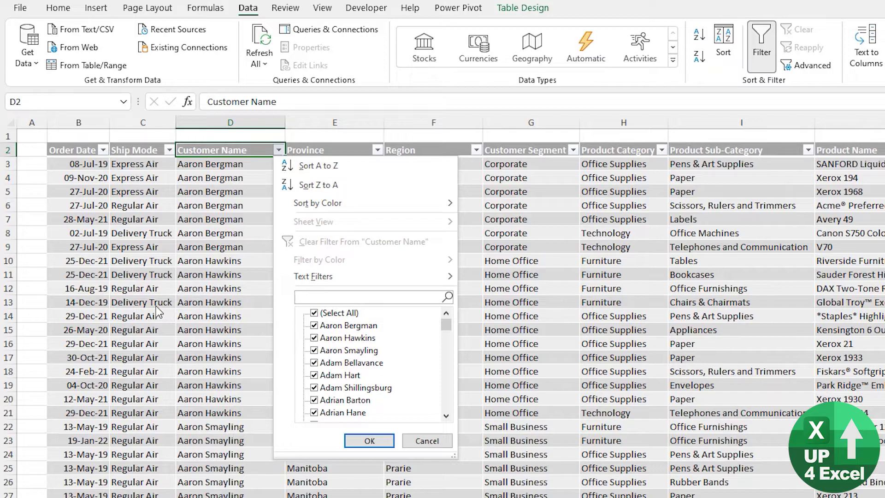
pyautogui.write('#')
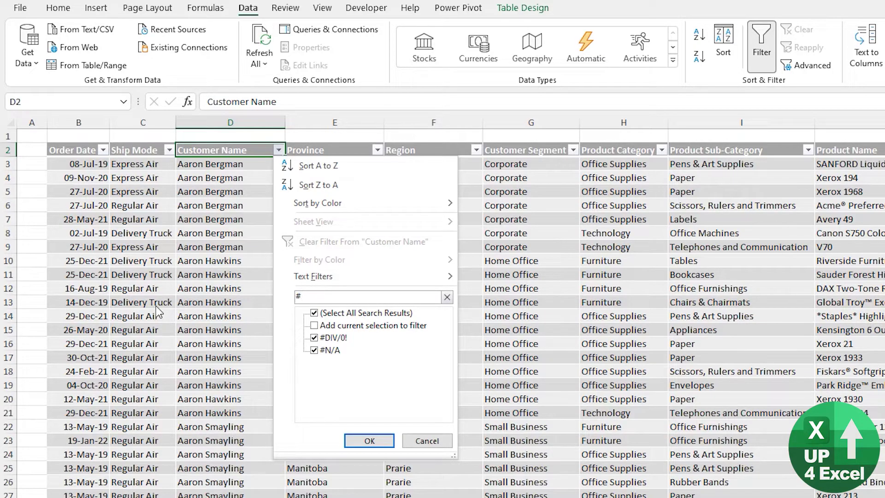
pyautogui.press('Return')
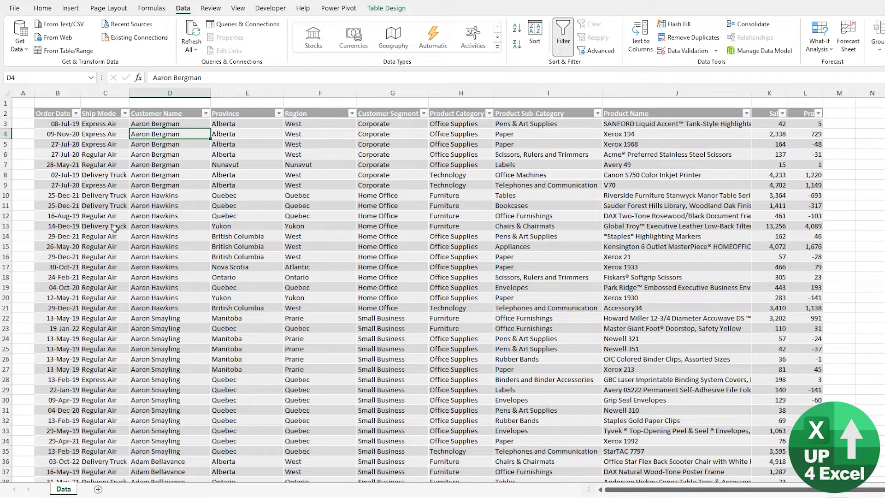
pyautogui.press('Down')
pyautogui.press('Down')
pyautogui.press('Down')
pyautogui.press('Down')
pyautogui.press('Down')
pyautogui.press('Down')
pyautogui.press('Down')
pyautogui.press('Down')
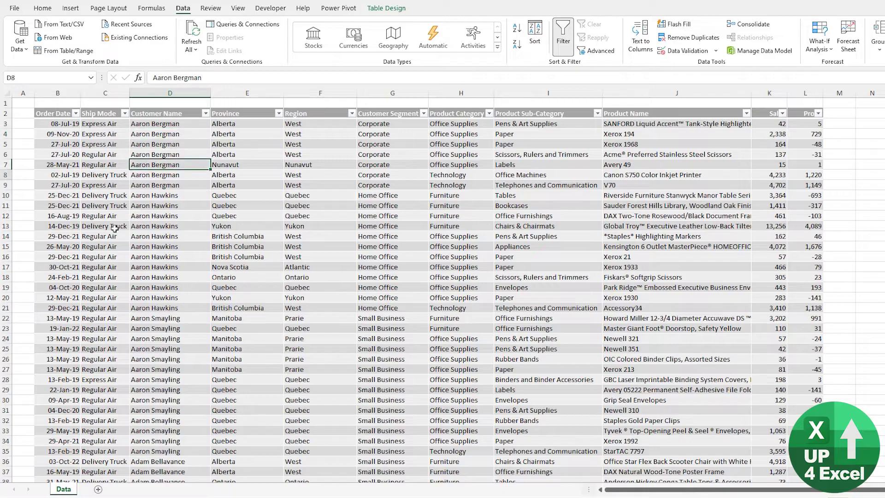
# Filter Product Name to Xerox 21 only by searching 'xerox 21', leaving 14 Paper orders
pyautogui.press('Right')
pyautogui.press('Right')
pyautogui.press('Right')
pyautogui.press('Right')
pyautogui.press('Right')
pyautogui.press('Right')
pyautogui.press('Right')
pyautogui.press('Down')
pyautogui.press('Down')
pyautogui.press('Down')
pyautogui.press('Down')
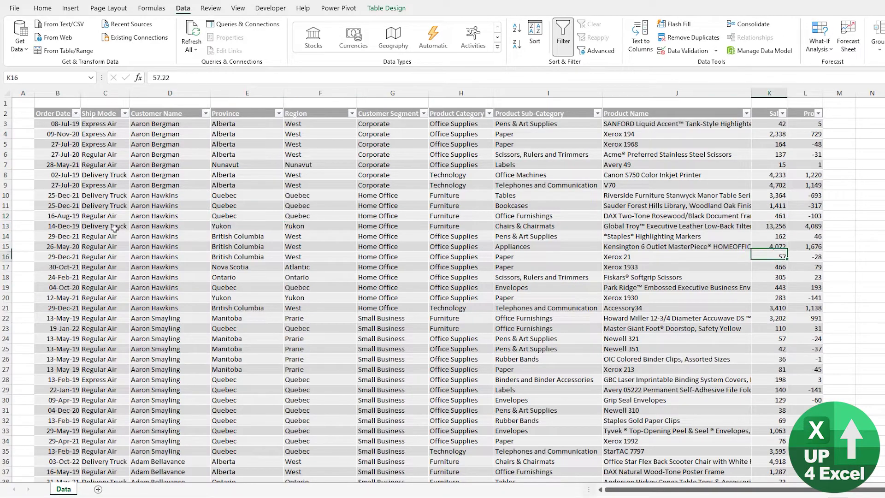
pyautogui.press('Left')
pyautogui.press('Left')
pyautogui.press('Right')
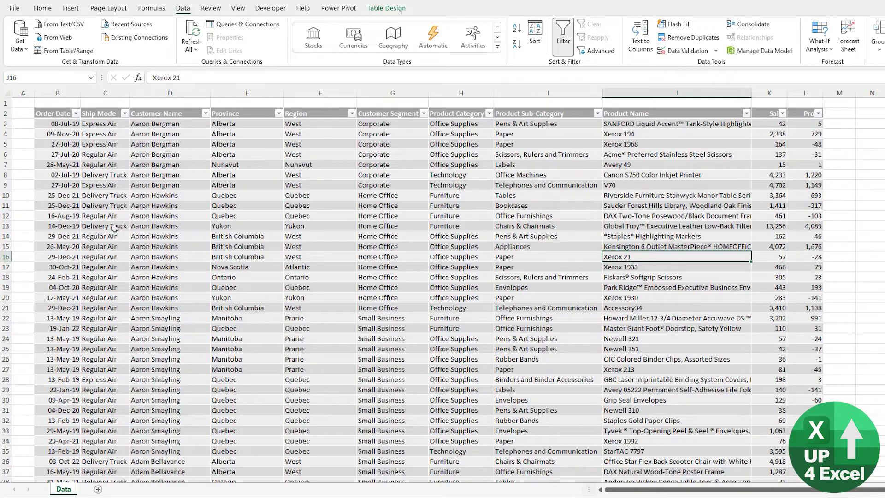
pyautogui.hotkey('ctrl', 'Up')
pyautogui.hotkey('alt', 'Down')
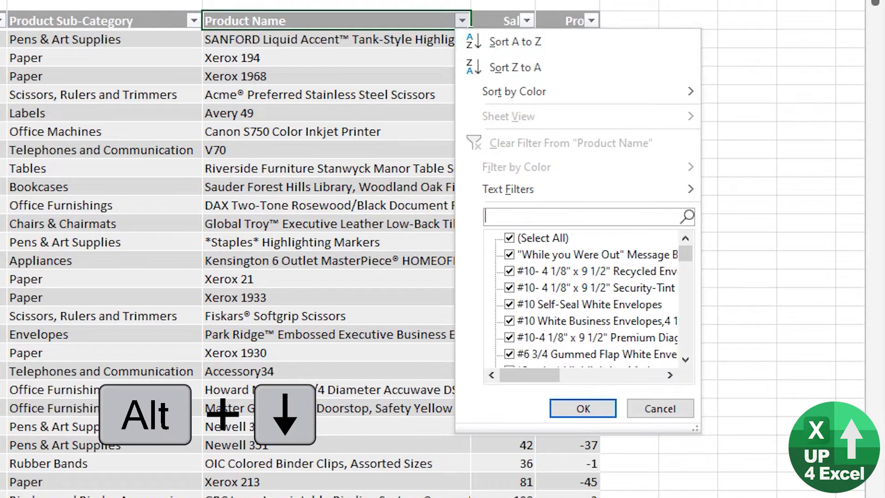
pyautogui.write('xe')
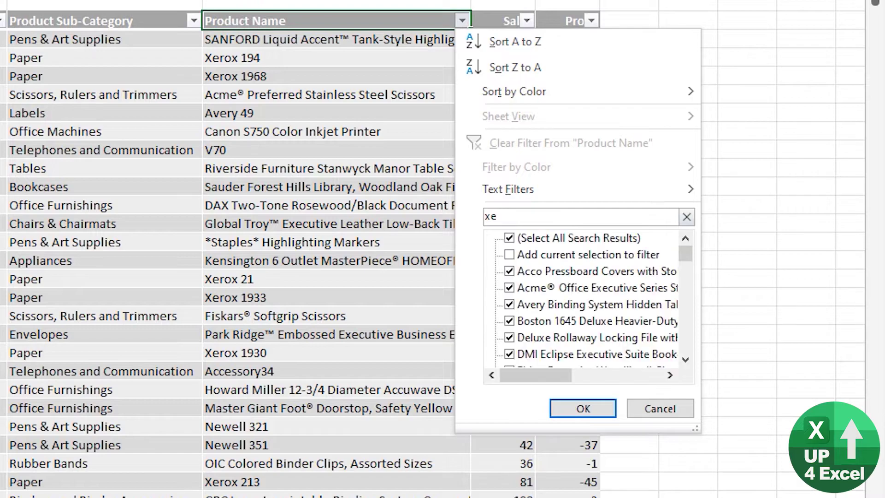
pyautogui.write('r')
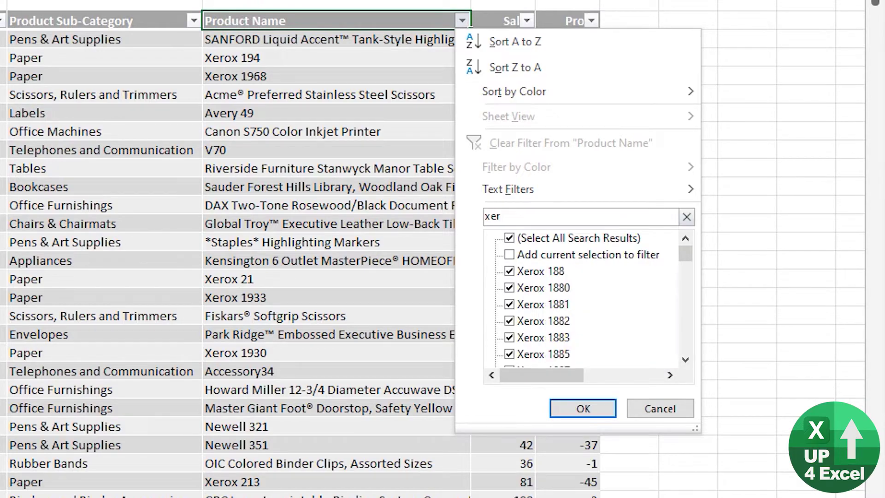
pyautogui.write('ox 21')
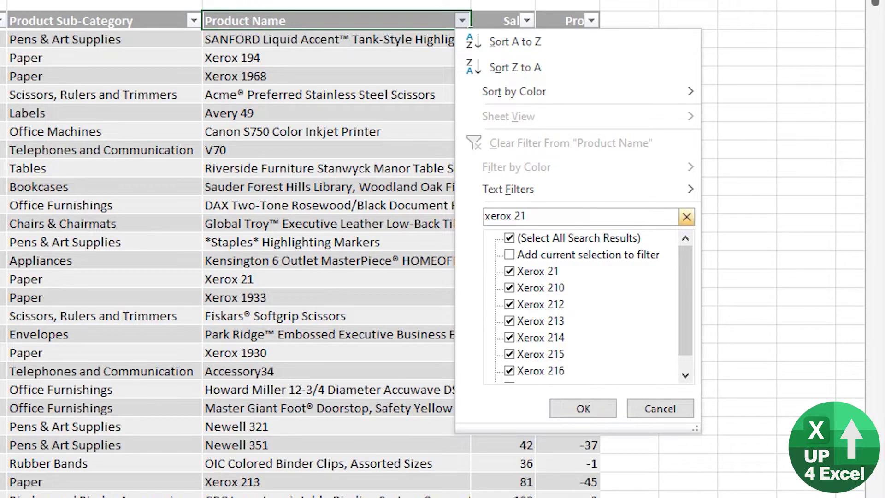
pyautogui.press('Tab')
pyautogui.press('space')
pyautogui.press('Down')
pyautogui.press('Down')
pyautogui.press('space')
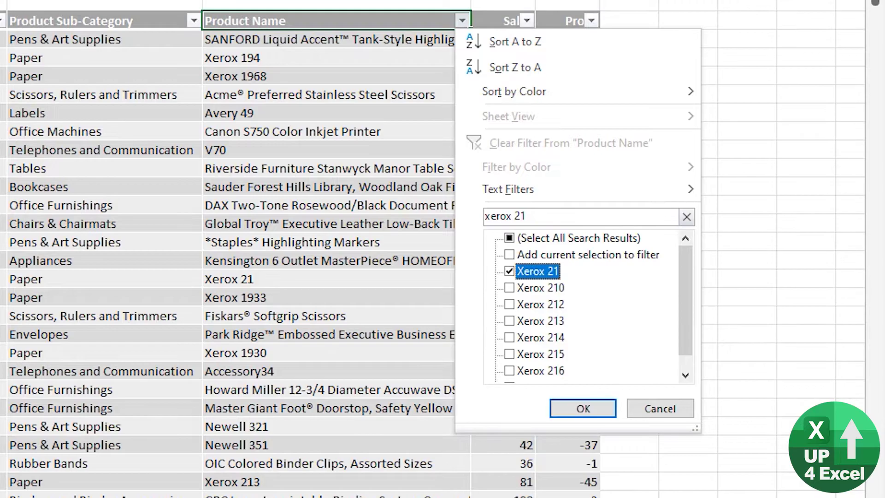
pyautogui.press('Return')
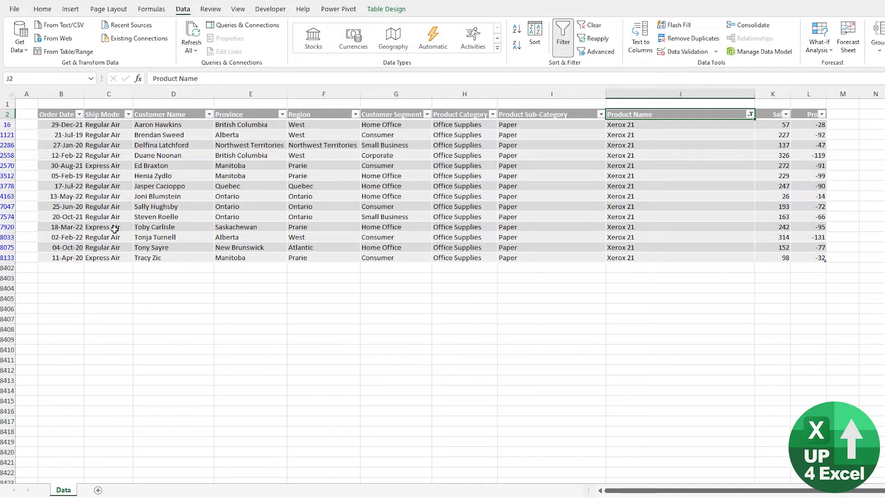
# Clear the Product Name filter and return to the Xerox 21 cell J16
pyautogui.hotkey('alt', 'a')
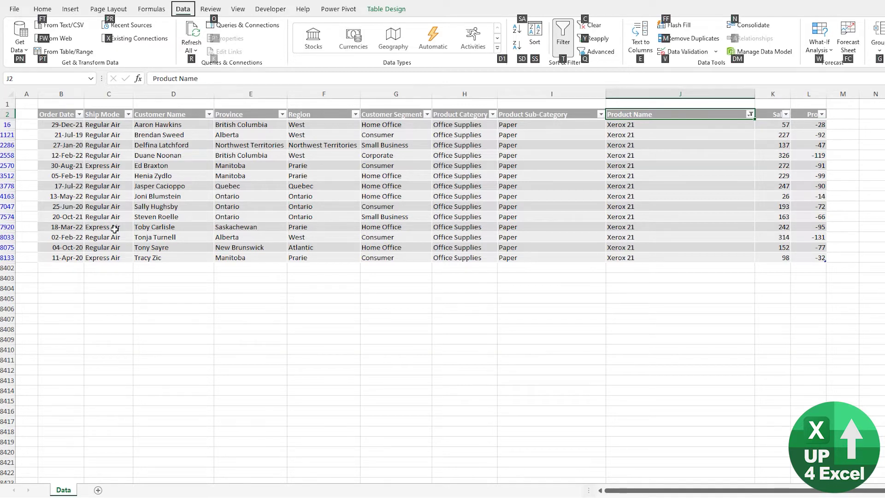
pyautogui.press('c')
pyautogui.press('Down')
pyautogui.press('Down')
pyautogui.press('Down')
pyautogui.press('Down')
pyautogui.press('Down')
pyautogui.press('Down')
pyautogui.press('Down')
pyautogui.press('Down')
pyautogui.press('Down')
pyautogui.press('Down')
pyautogui.press('Down')
pyautogui.press('Down')
pyautogui.press('Down')
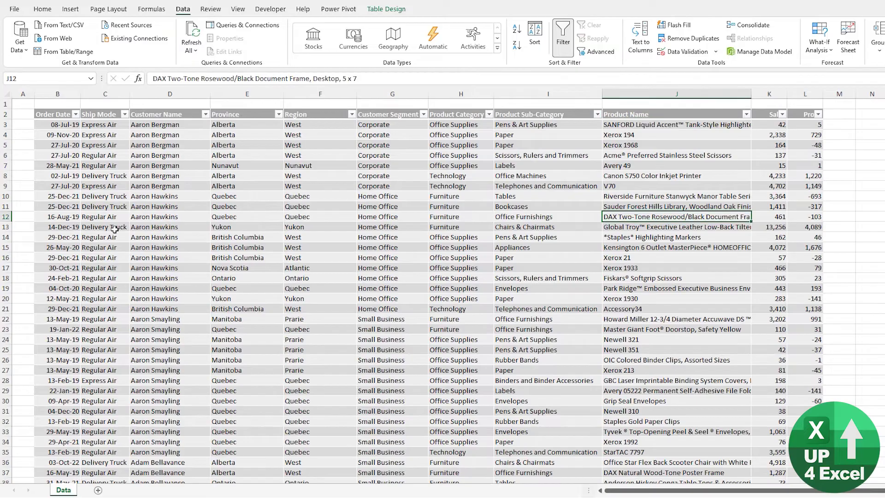
pyautogui.press('Down')
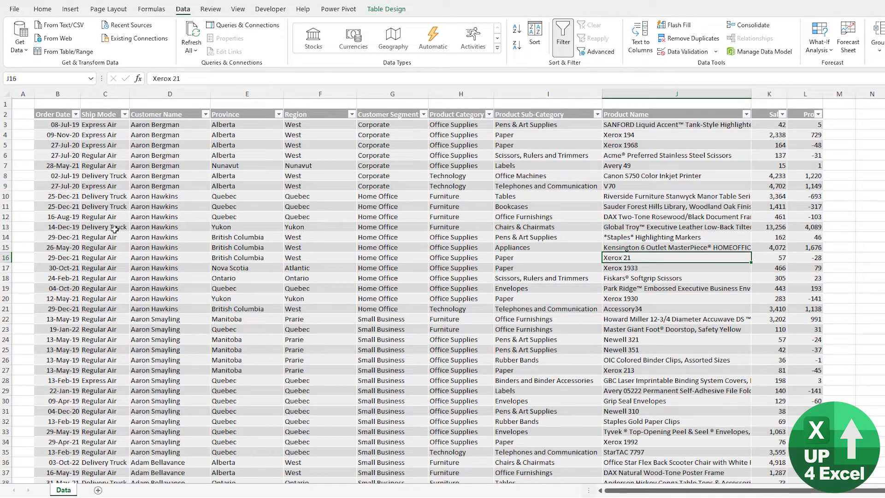
# Bring up the right-click options menu for the Xerox 21 cell
pyautogui.press('Menu')
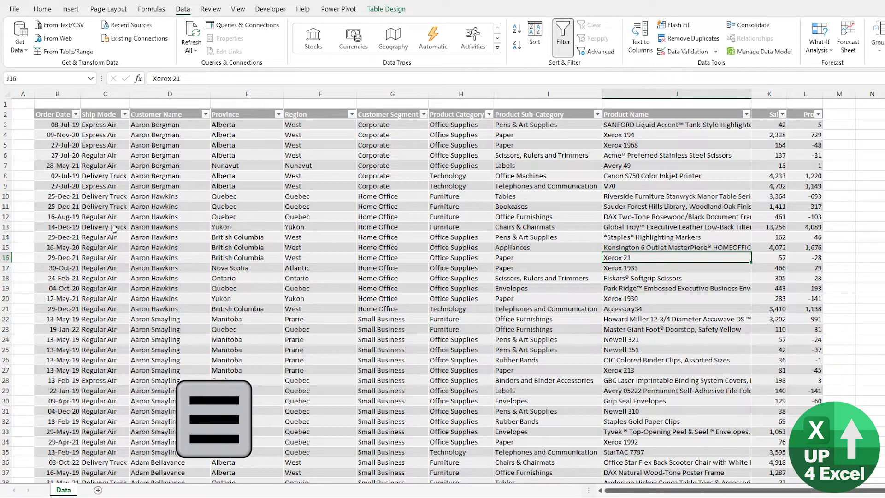
pyautogui.rightClick(115, 229)
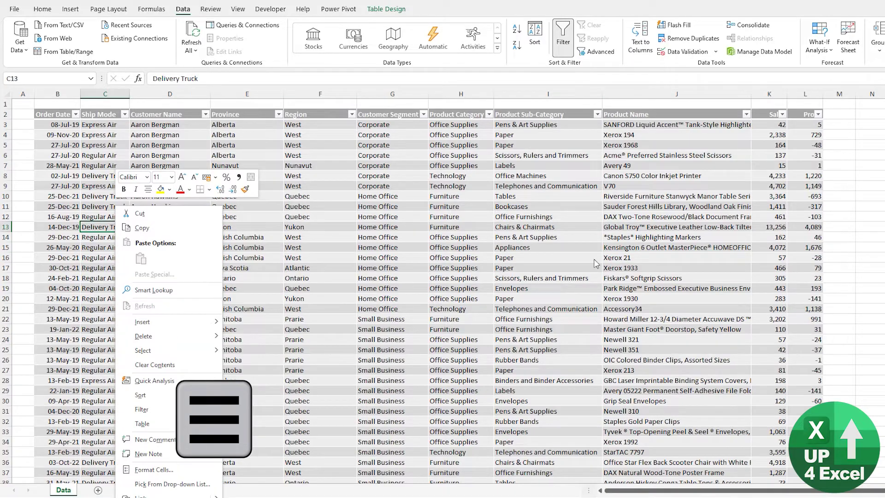
pyautogui.rightClick(611, 258)
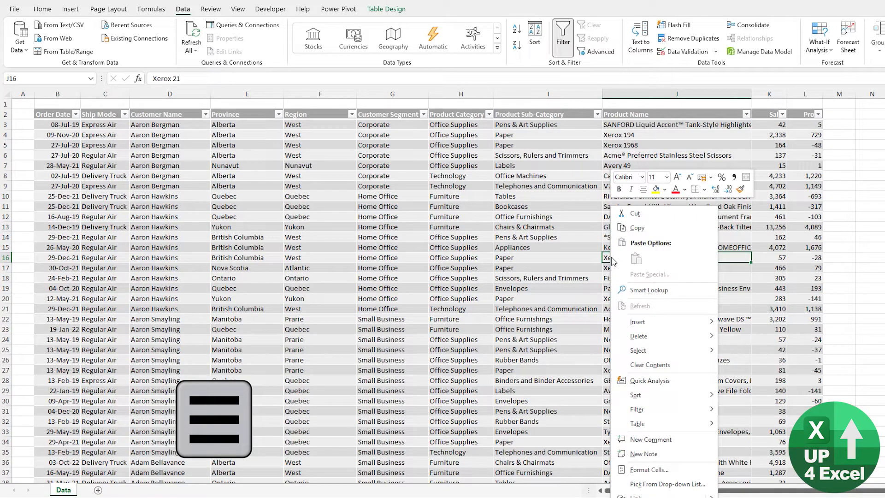
pyautogui.click(615, 259)
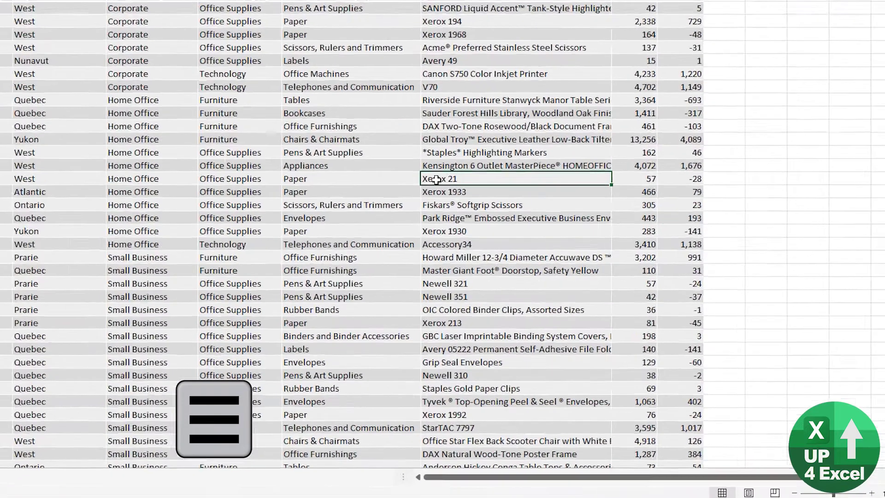
pyautogui.rightClick(614, 259)
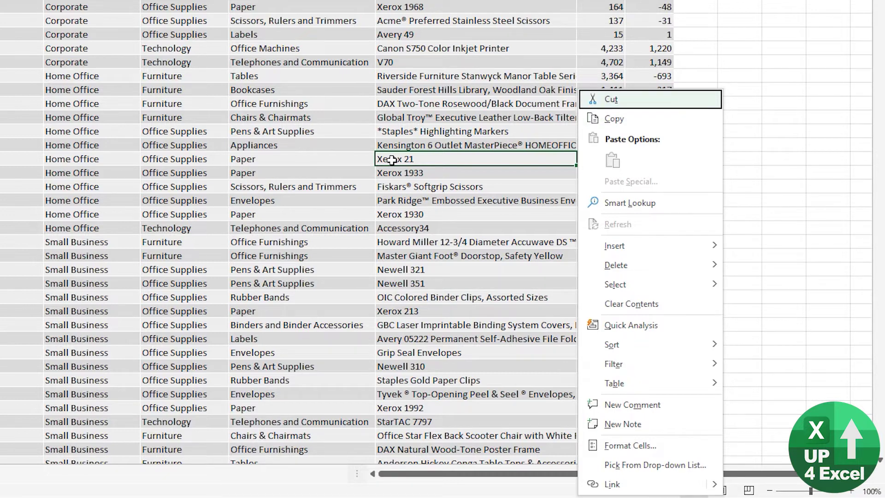
pyautogui.press('Down')
pyautogui.press('Down')
pyautogui.press('Down')
pyautogui.press('Down')
pyautogui.press('Down')
pyautogui.press('Down')
pyautogui.press('Down')
pyautogui.press('Down')
pyautogui.press('Down')
pyautogui.press('Down')
pyautogui.press('Down')
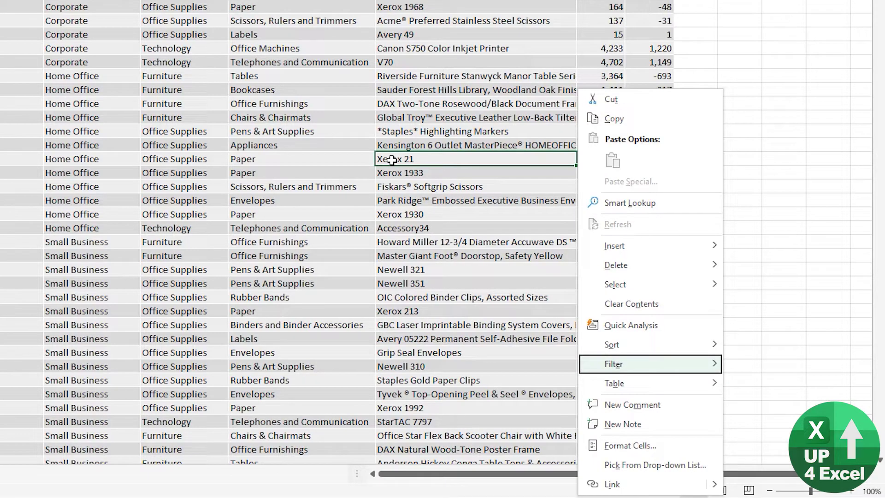
pyautogui.press('Right')
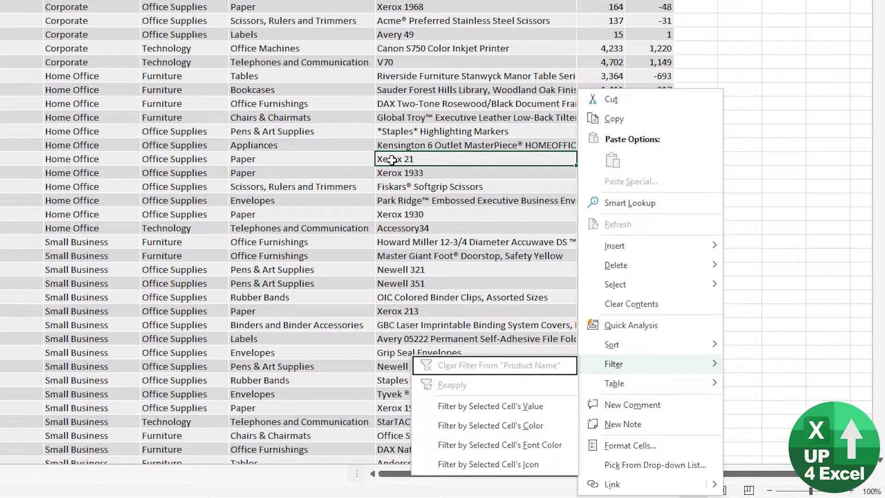
pyautogui.press('Down')
pyautogui.press('Down')
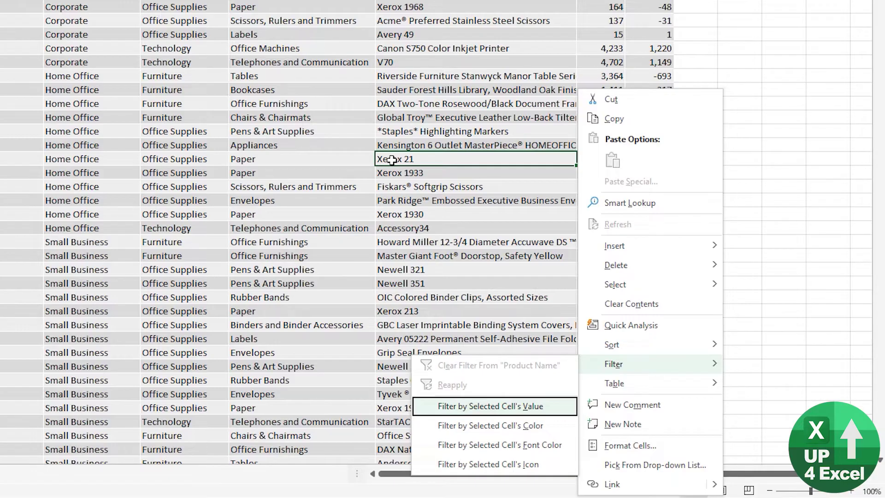
pyautogui.press('Return')
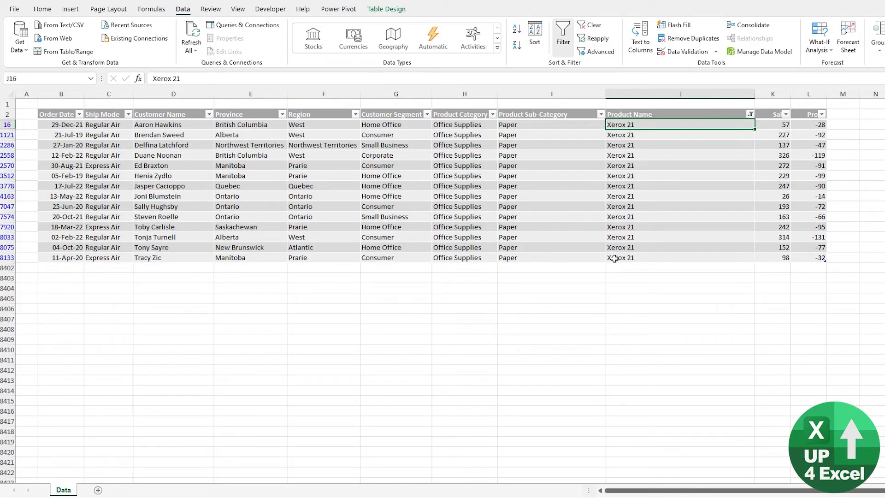
pyautogui.press('alt')
pyautogui.press('a')
pyautogui.press('c')
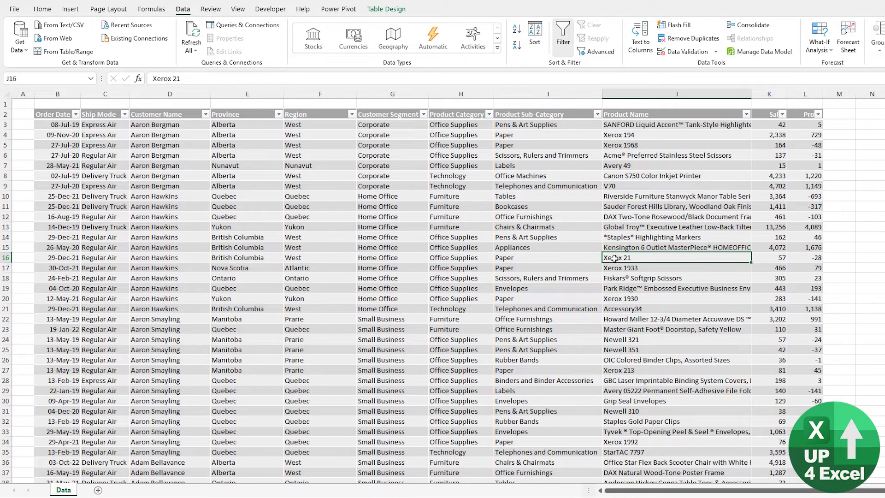
pyautogui.press('Menu')
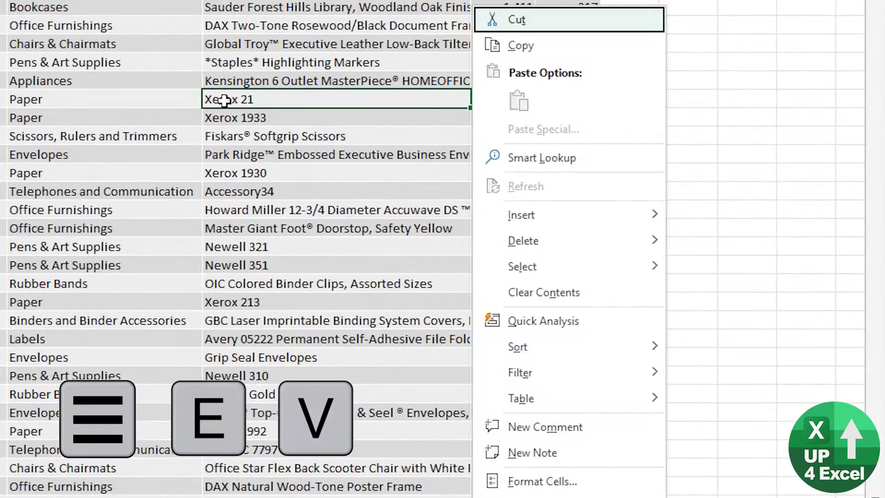
pyautogui.press('e')
pyautogui.press('v')
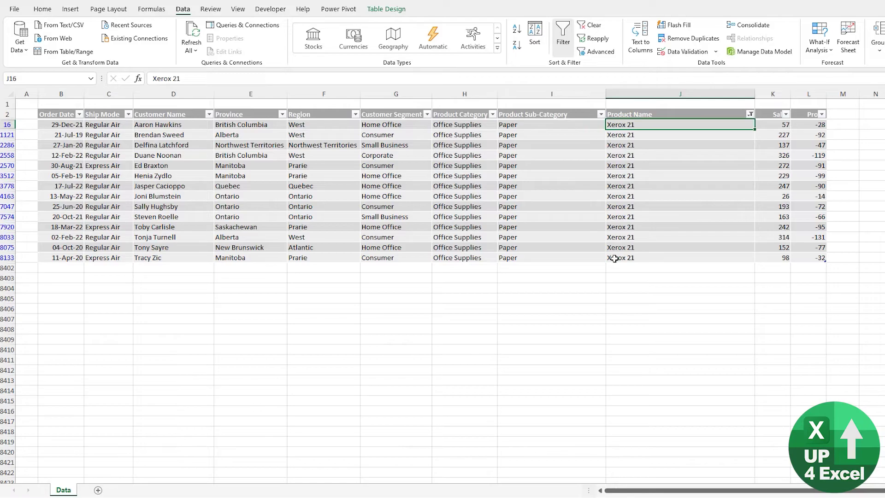
pyautogui.hotkey('alt', 'a')
pyautogui.press('c')
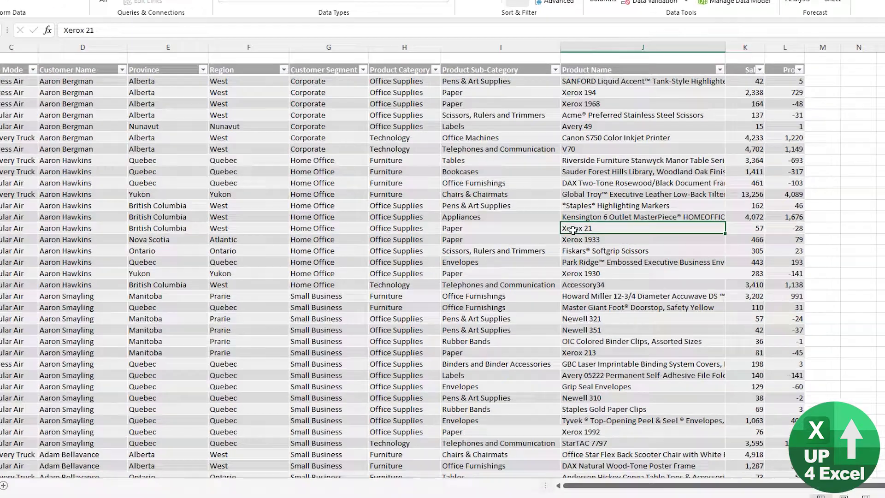
pyautogui.rightClick(613, 259)
pyautogui.press('e')
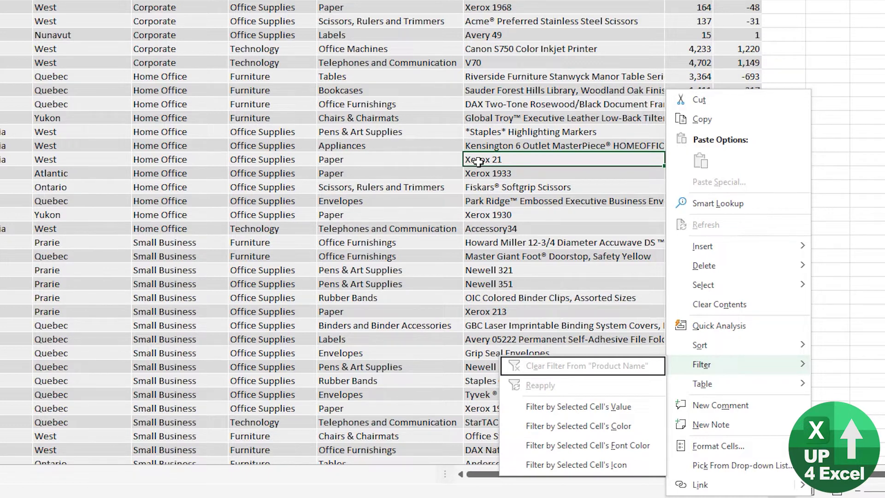
pyautogui.press('Escape')
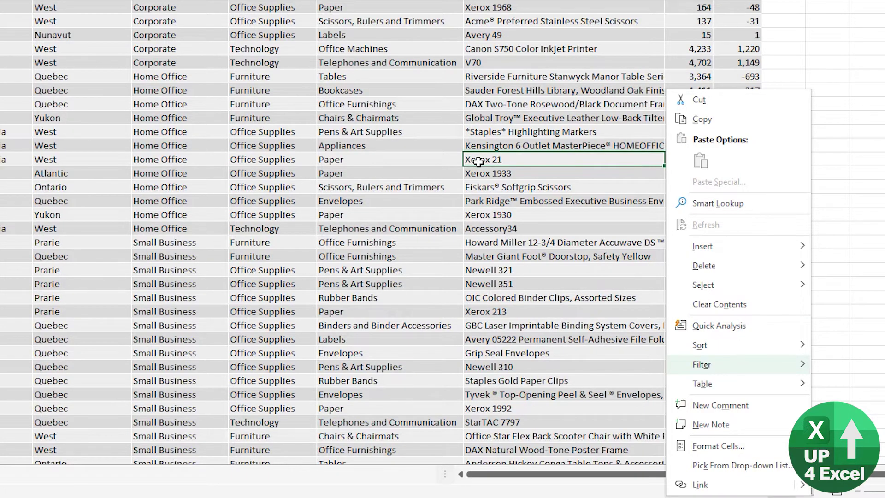
pyautogui.press('Escape')
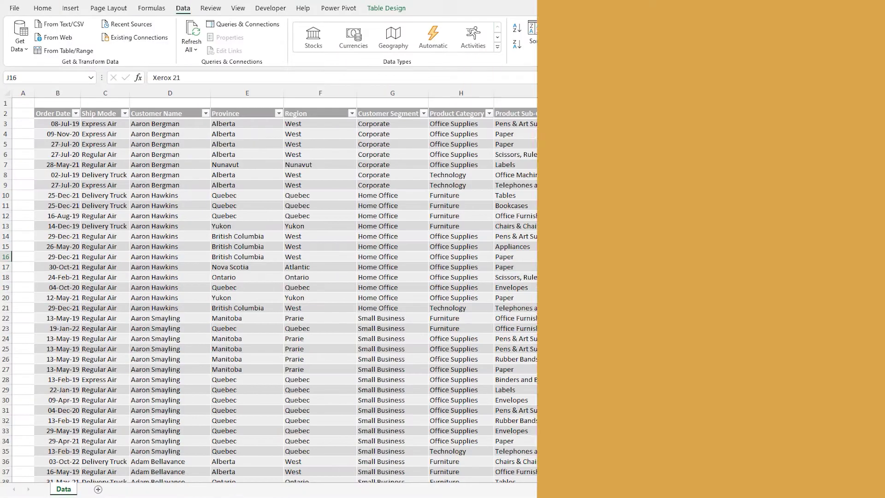
# Apply a Sales Less Than 100 number filter to the table
pyautogui.press('Right')
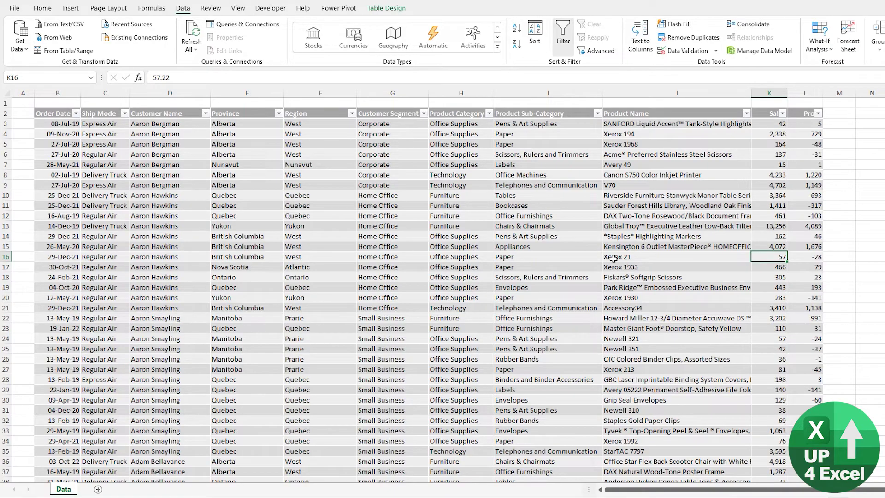
pyautogui.hotkey('shift', 'alt', 'Down')
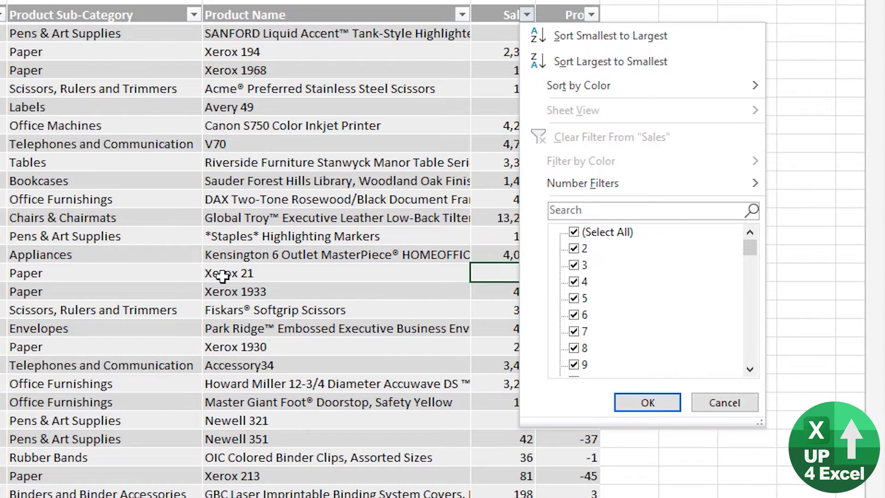
pyautogui.press('f')
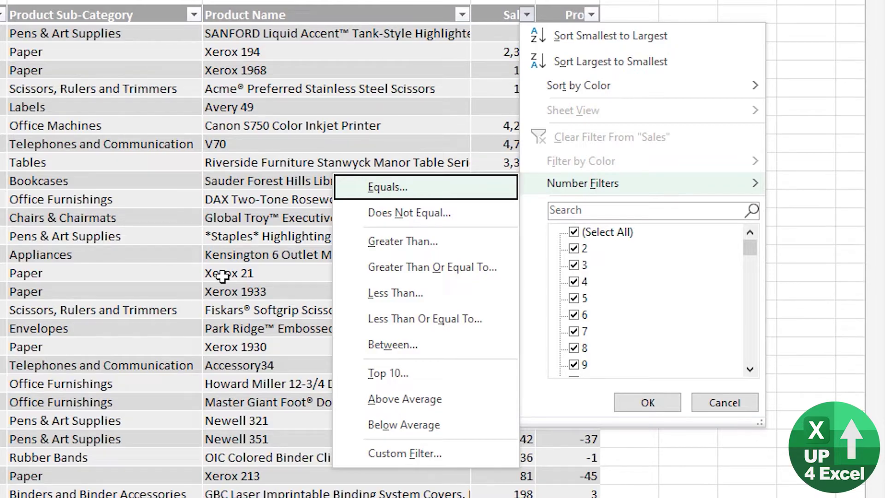
pyautogui.press('l')
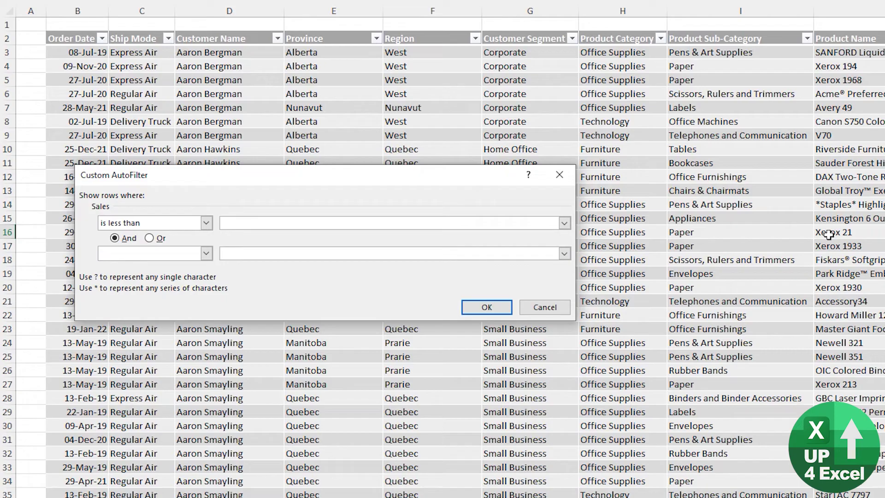
pyautogui.write('100')
pyautogui.press('Return')
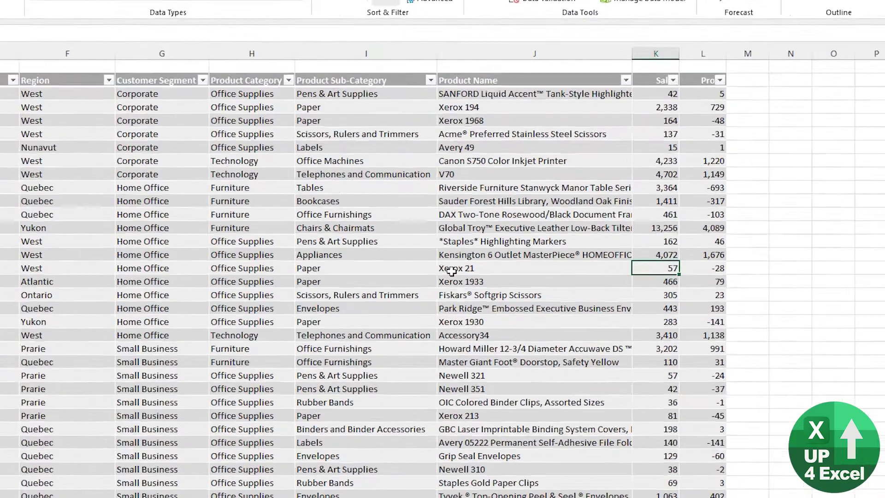
# Add a new 'Combined' column header in M2 beside the table headers
pyautogui.hotkey('ctrl', 'Up')
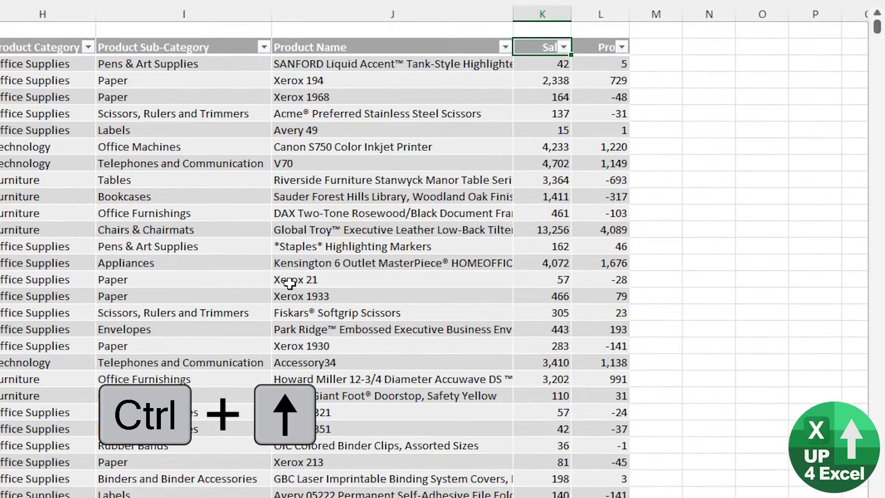
pyautogui.press('Right')
pyautogui.press('Right')
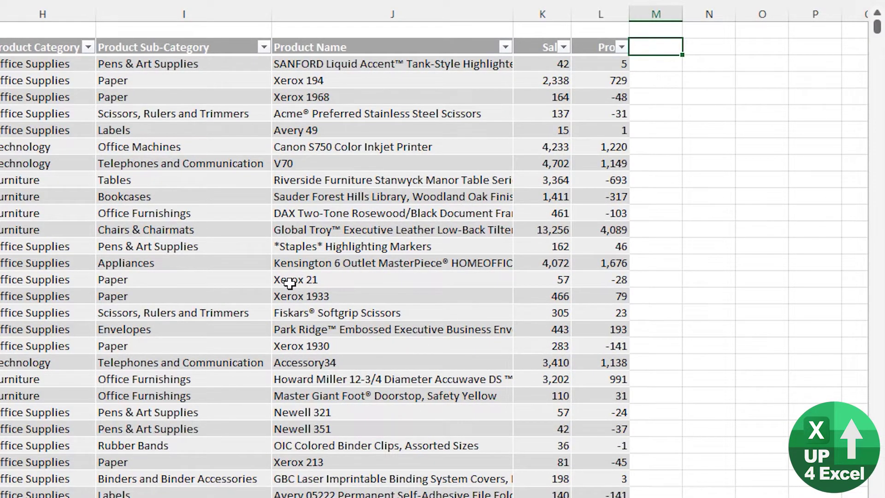
pyautogui.write('Combined')
pyautogui.press('Return')
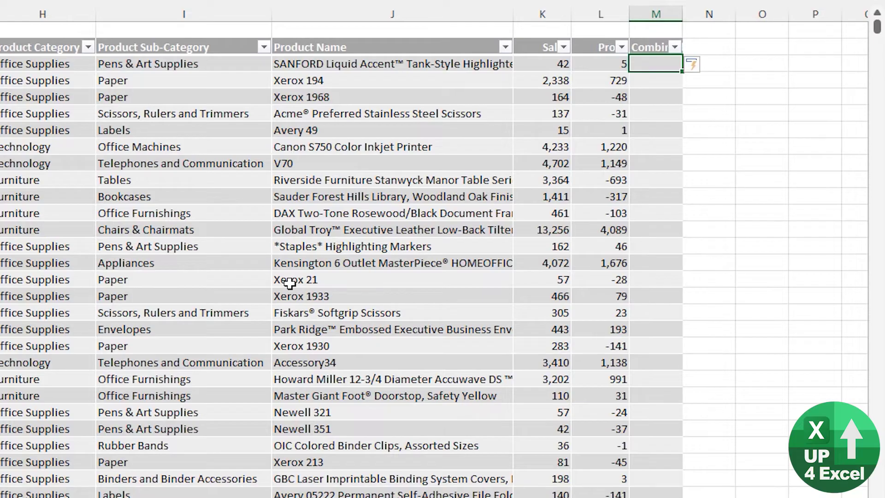
# Fill Combined with =TEXTJOIN(" ",TRUE,Table1[@[Order Date]:[Profit]])
pyautogui.write('=textj')
pyautogui.press('Tab')
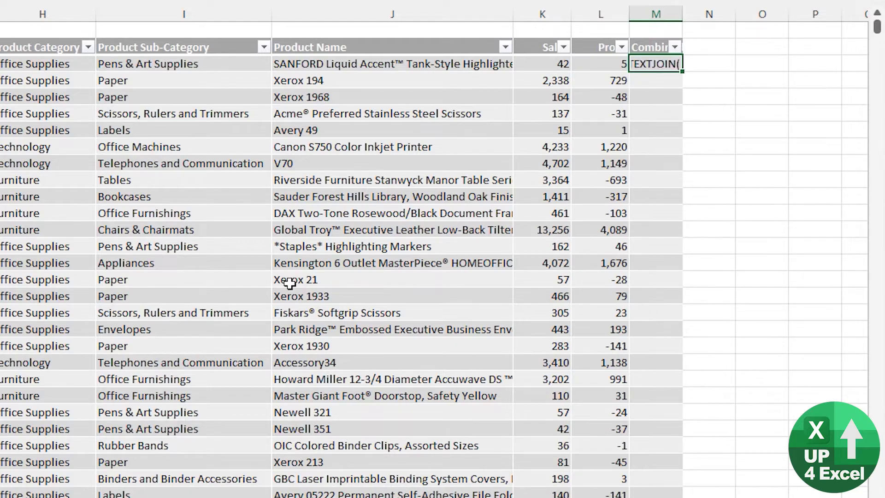
pyautogui.write('" ",TRUE,')
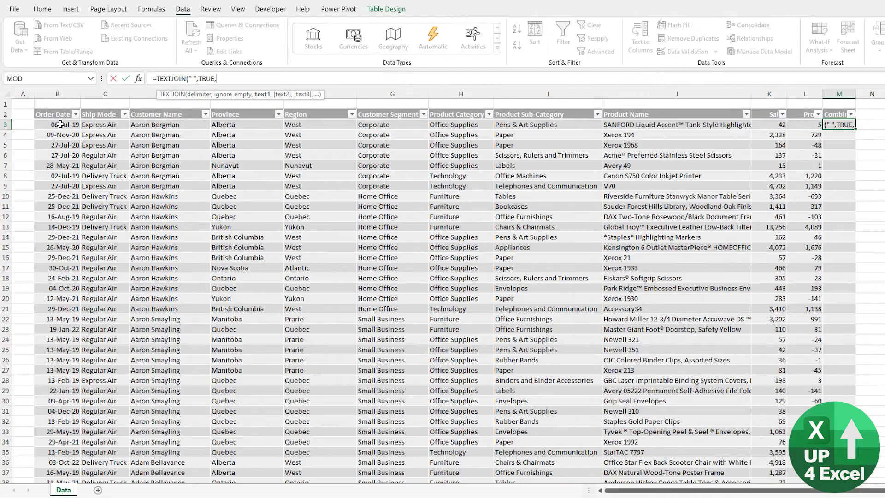
pyautogui.moveTo(57, 124); pyautogui.dragTo(799, 126)
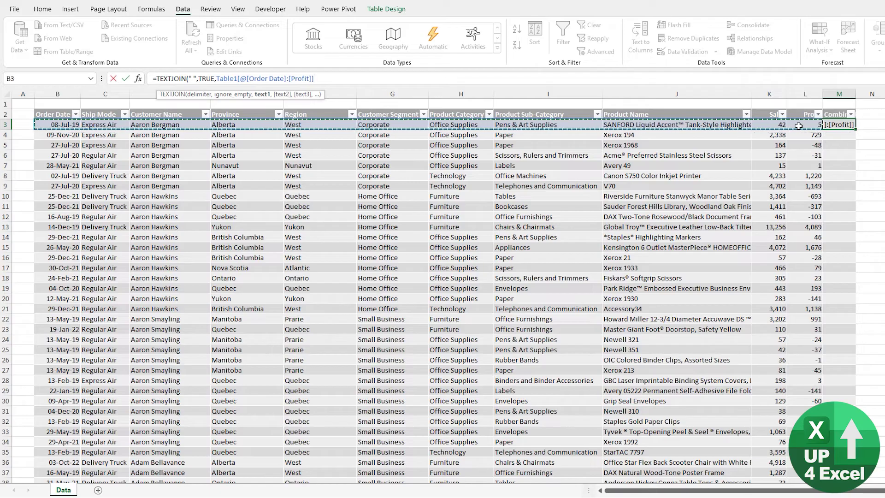
pyautogui.write(')')
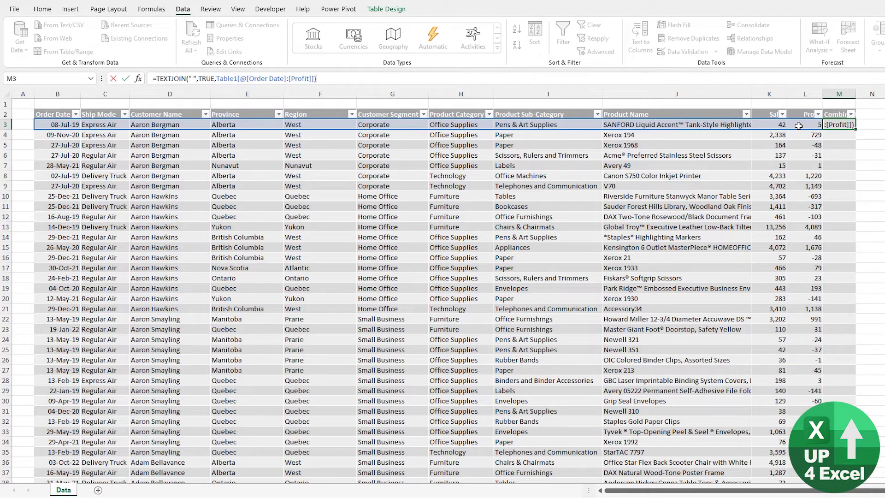
pyautogui.press('Return')
pyautogui.press('Up')
pyautogui.press('Up')
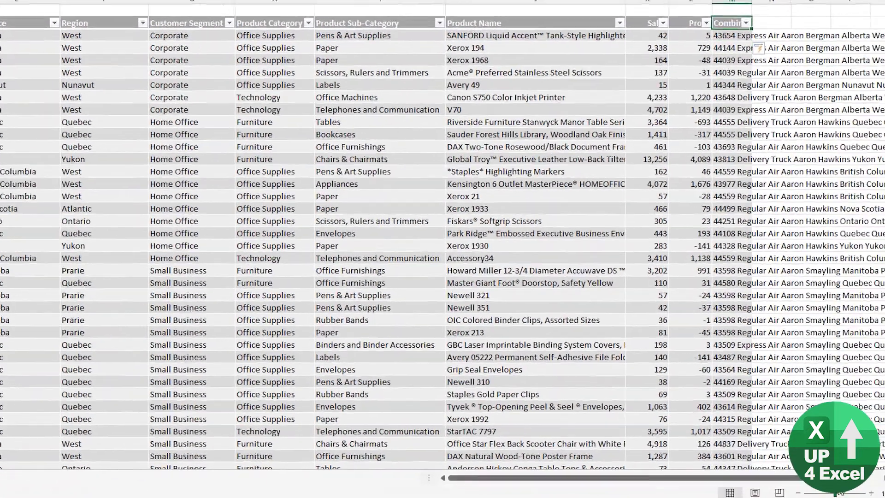
# Filter the Combined column by searching for 'office'
pyautogui.hscroll(10, 867, 481)
pyautogui.hscroll(3, 868, 480)
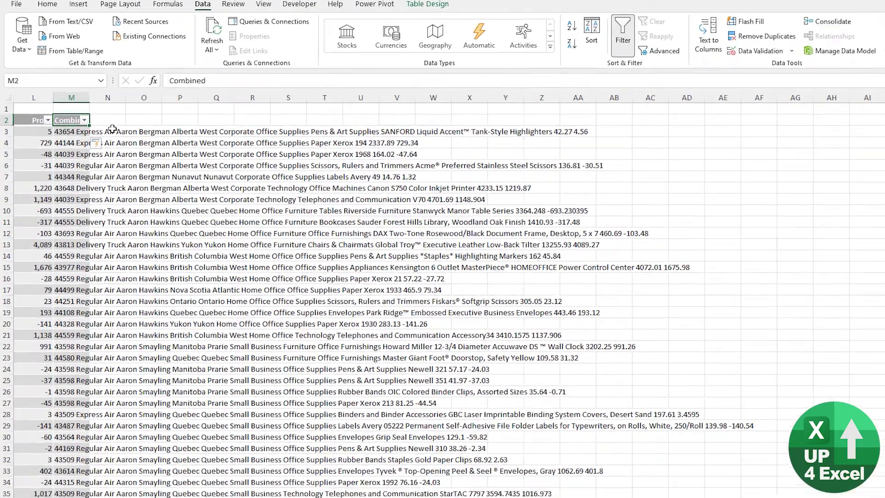
pyautogui.hotkey('alt', 'Down')
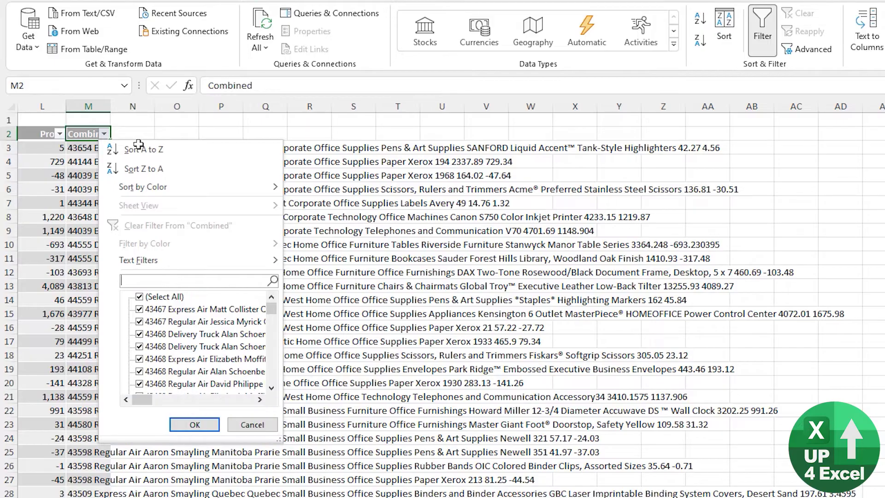
pyautogui.write('office')
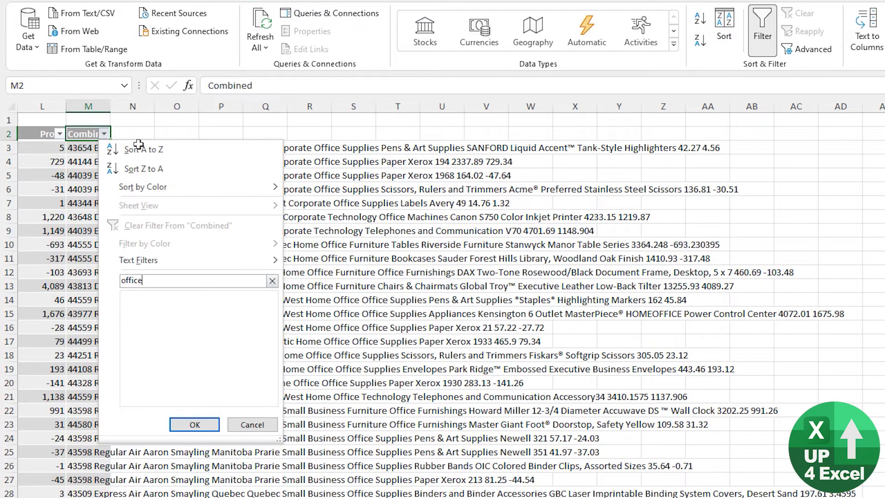
pyautogui.press('Return')
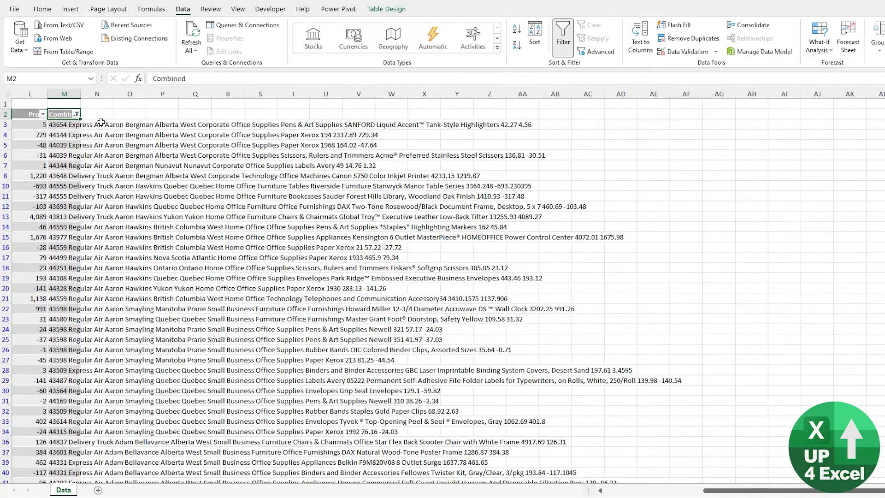
# Check the kept rows match on Home Office, Office Supplies and other entries
pyautogui.hotkey('ctrl', 'Left')
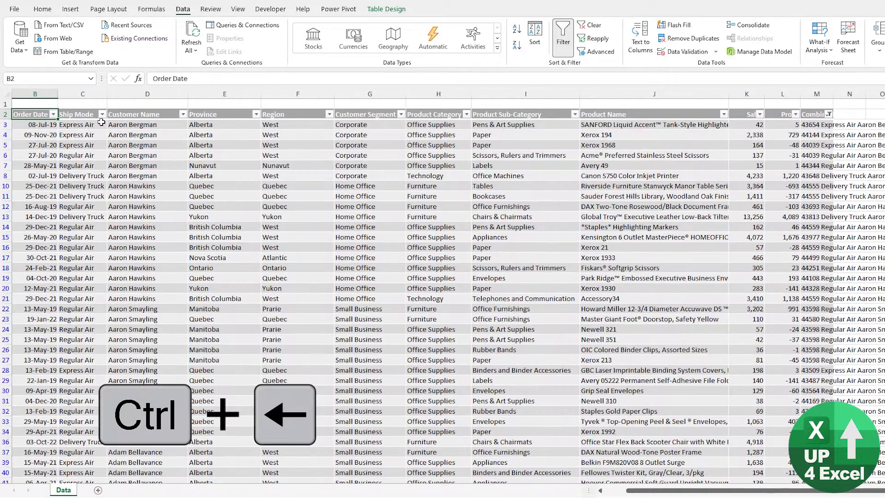
pyautogui.click(375, 237)
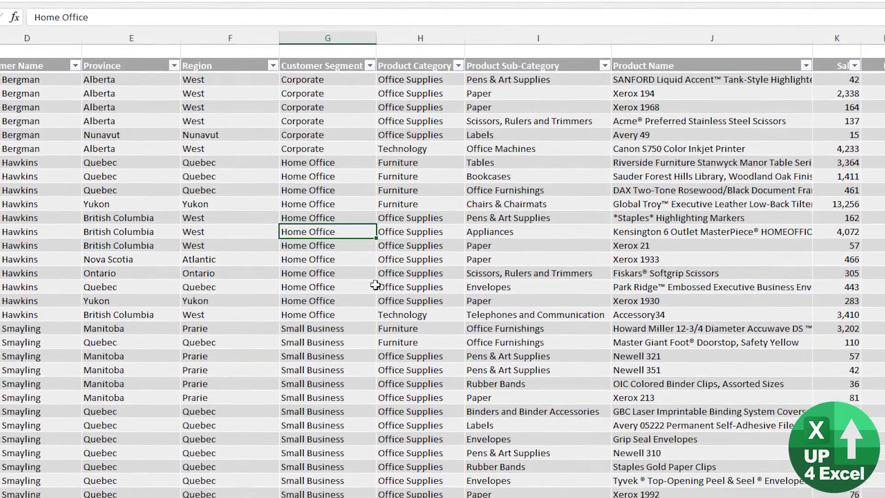
pyautogui.click(417, 234)
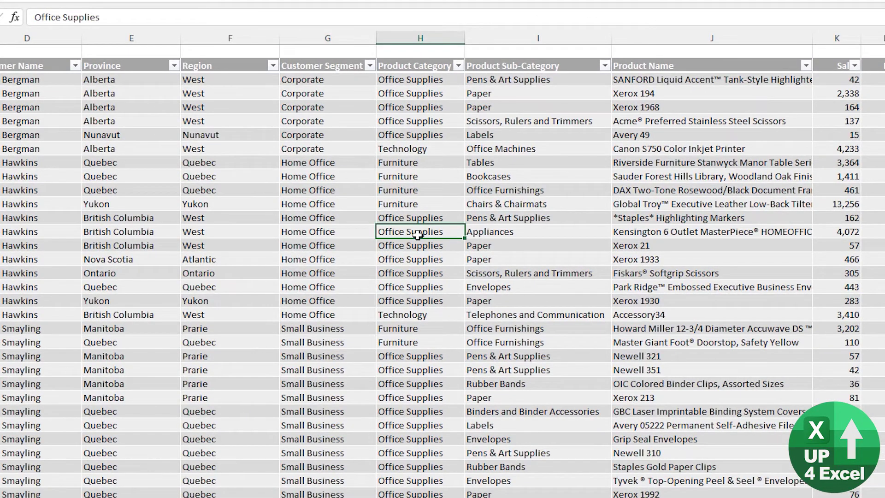
pyautogui.click(317, 119)
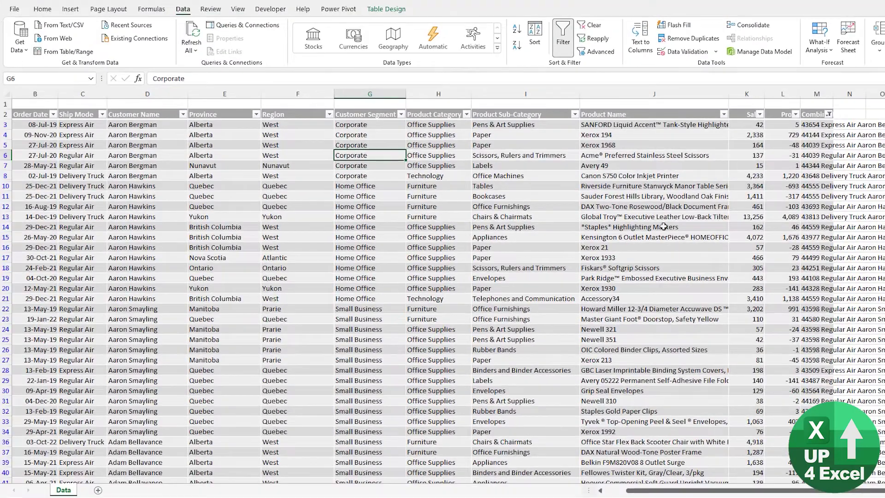
pyautogui.click(686, 287)
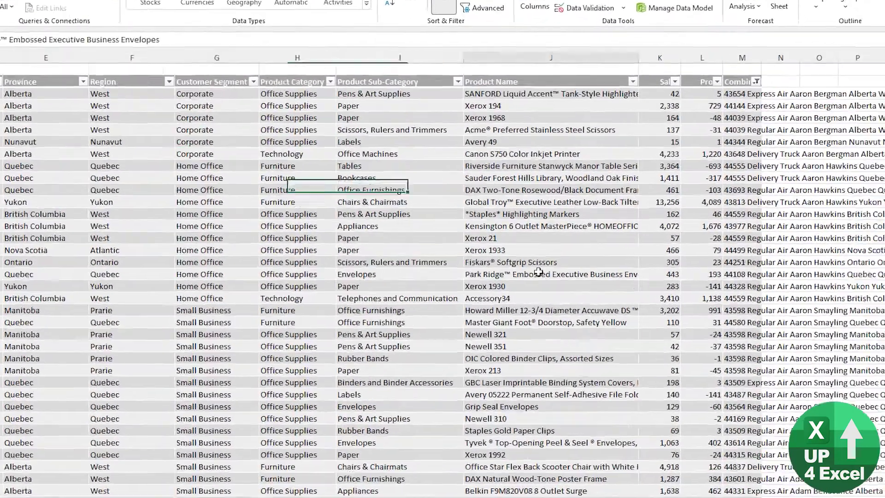
pyautogui.click(484, 334)
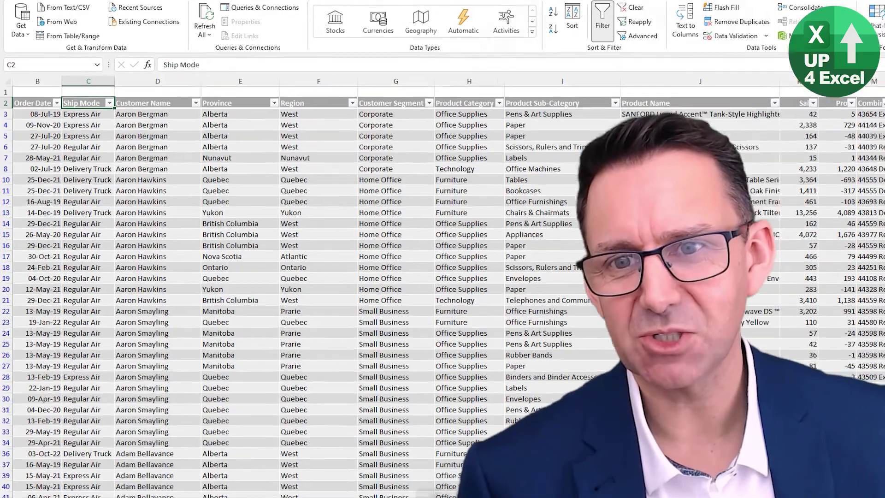
pyautogui.hotkey('alt', 'Down')
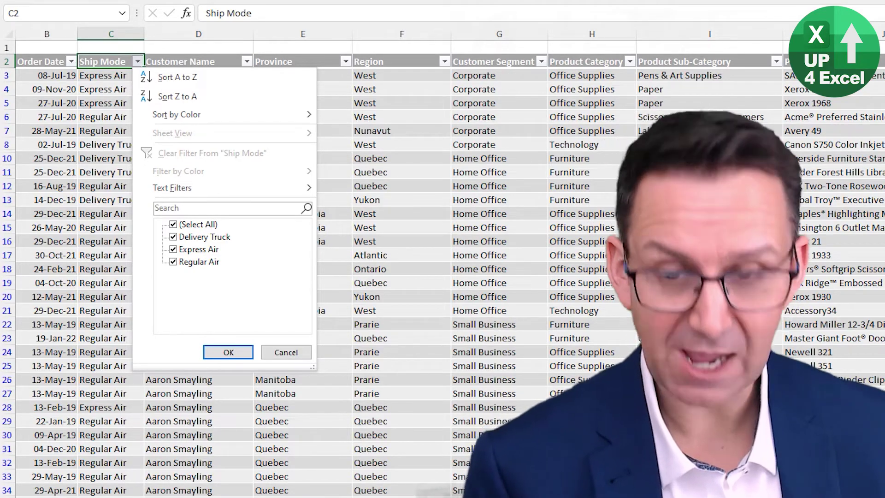
pyautogui.press('f')
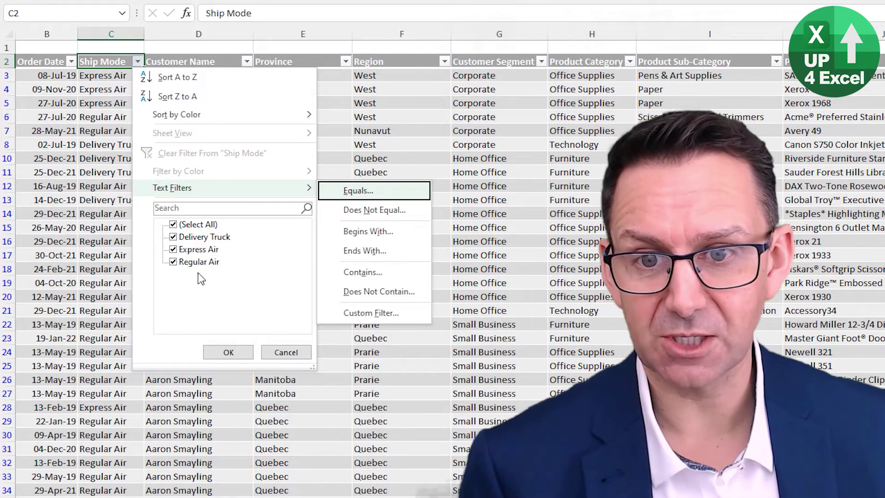
pyautogui.press('Escape')
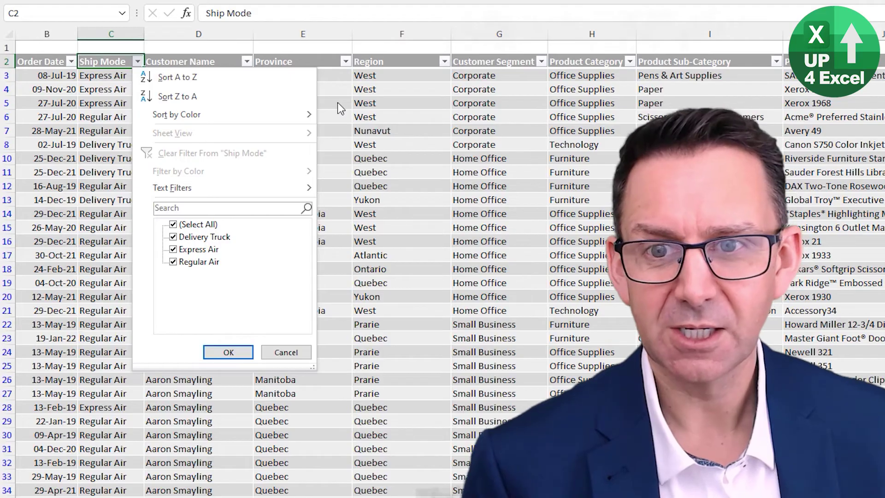
pyautogui.press('Escape')
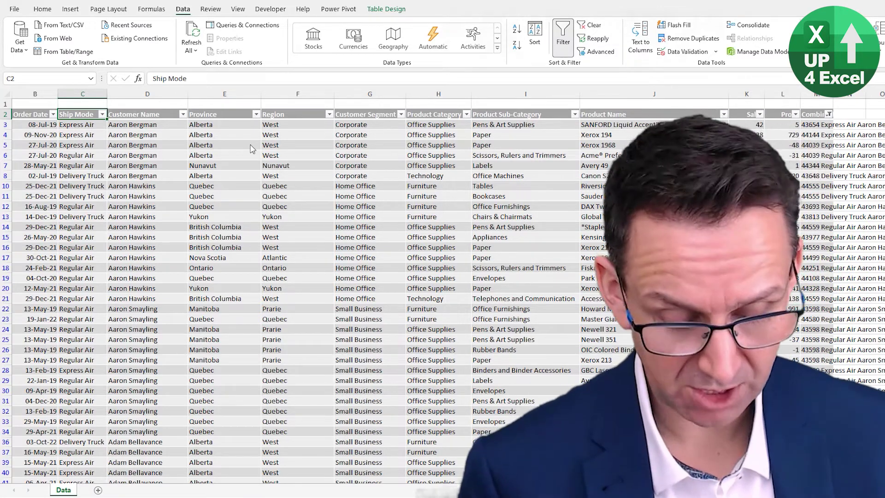
# Reset all filters with Ctrl+Shift+L twice, then briefly check the Ship Mode filter search
pyautogui.hotkey('ctrl', 'shift', 'l')
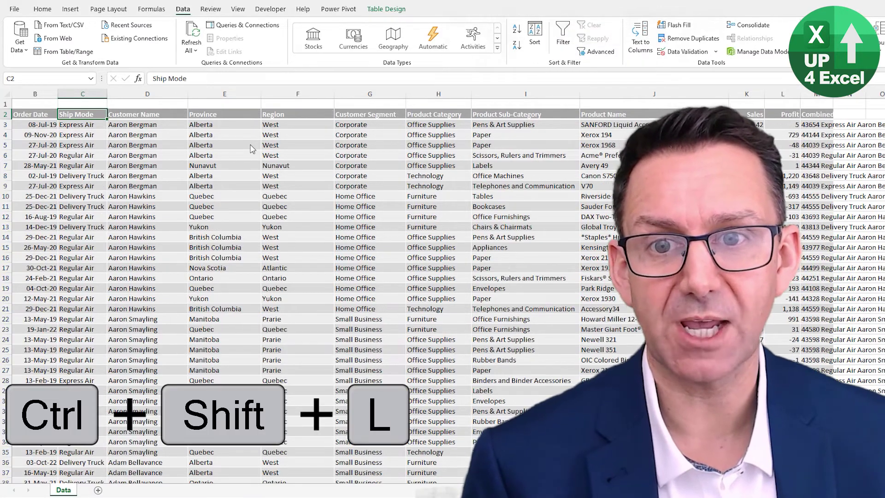
pyautogui.hotkey('ctrl', 'shift', 'l')
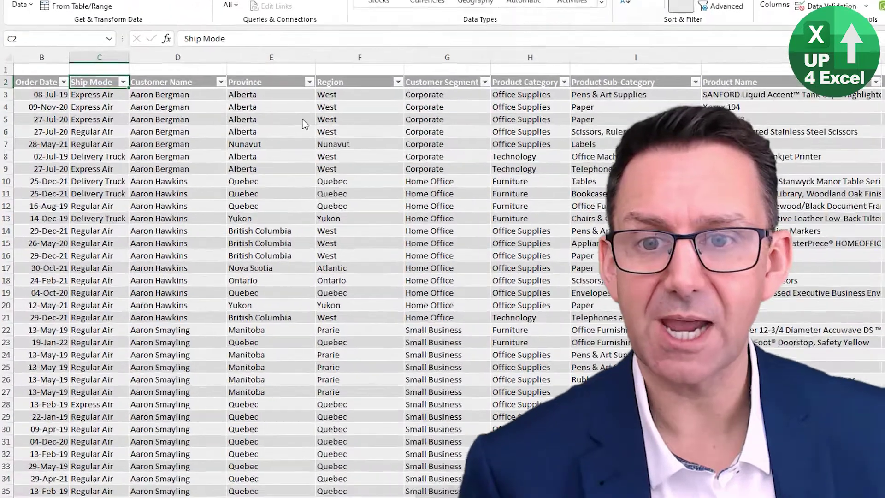
pyautogui.hotkey('alt', 'Down')
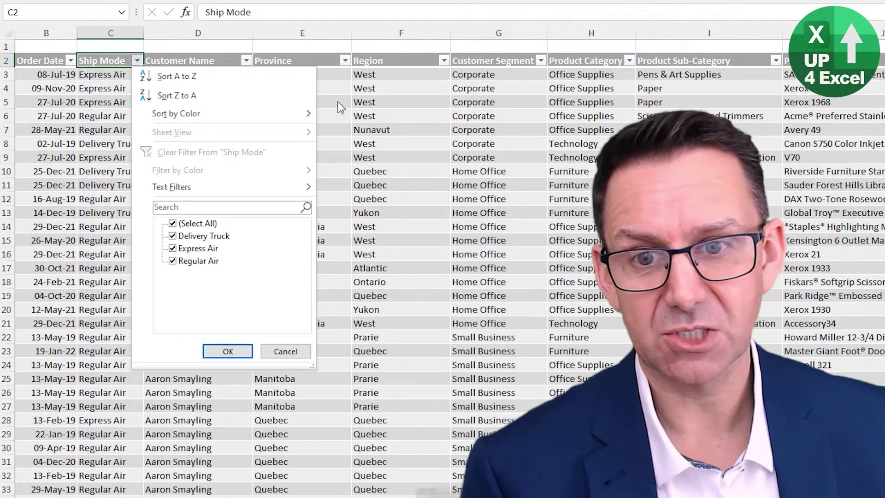
pyautogui.click(289, 208)
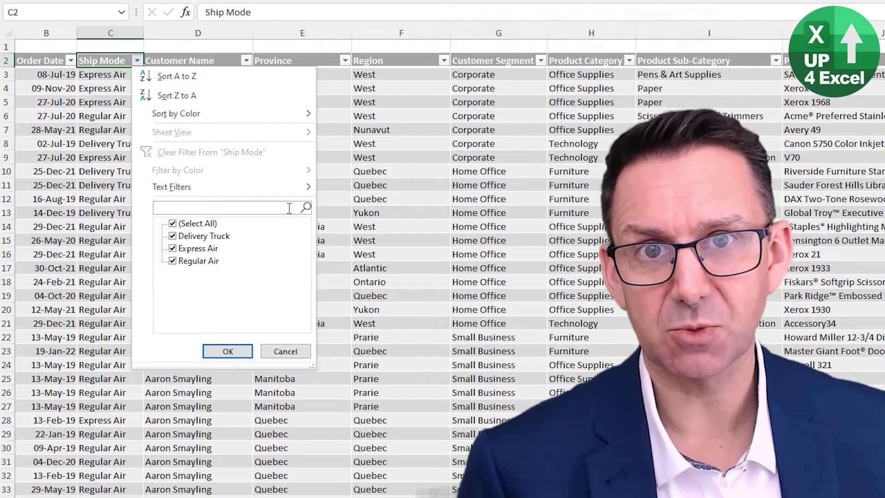
pyautogui.press('Escape')
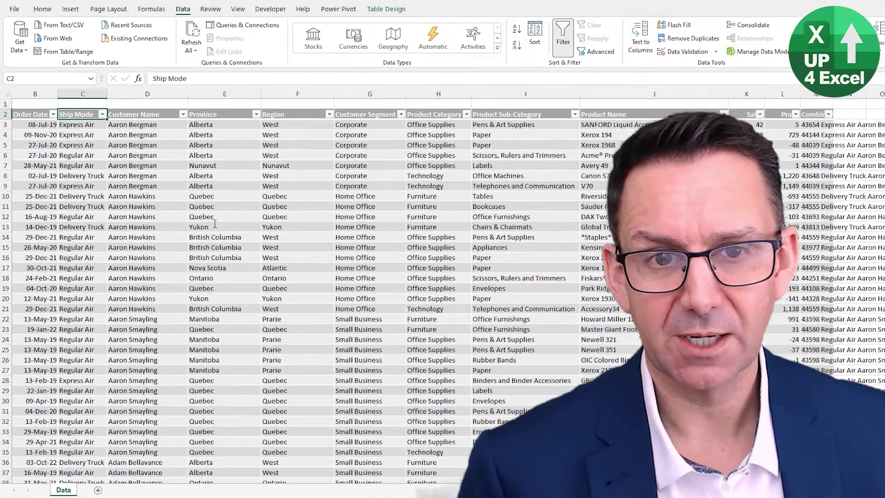
pyautogui.press('alt')
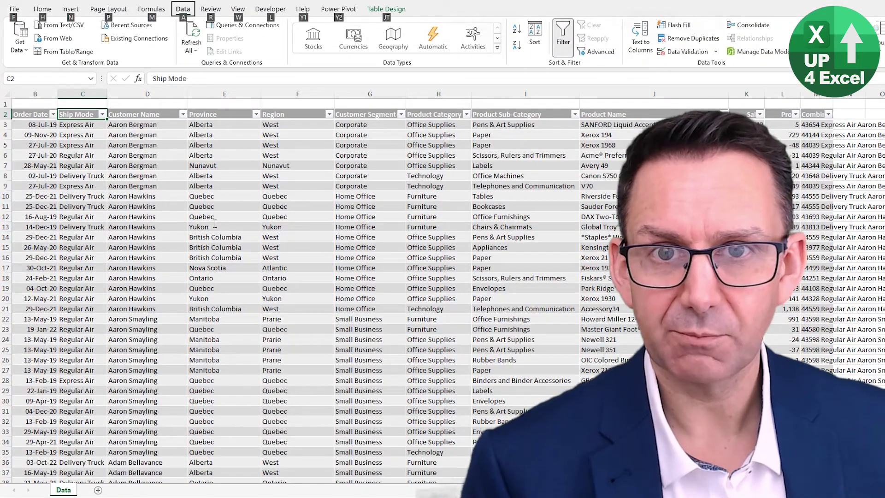